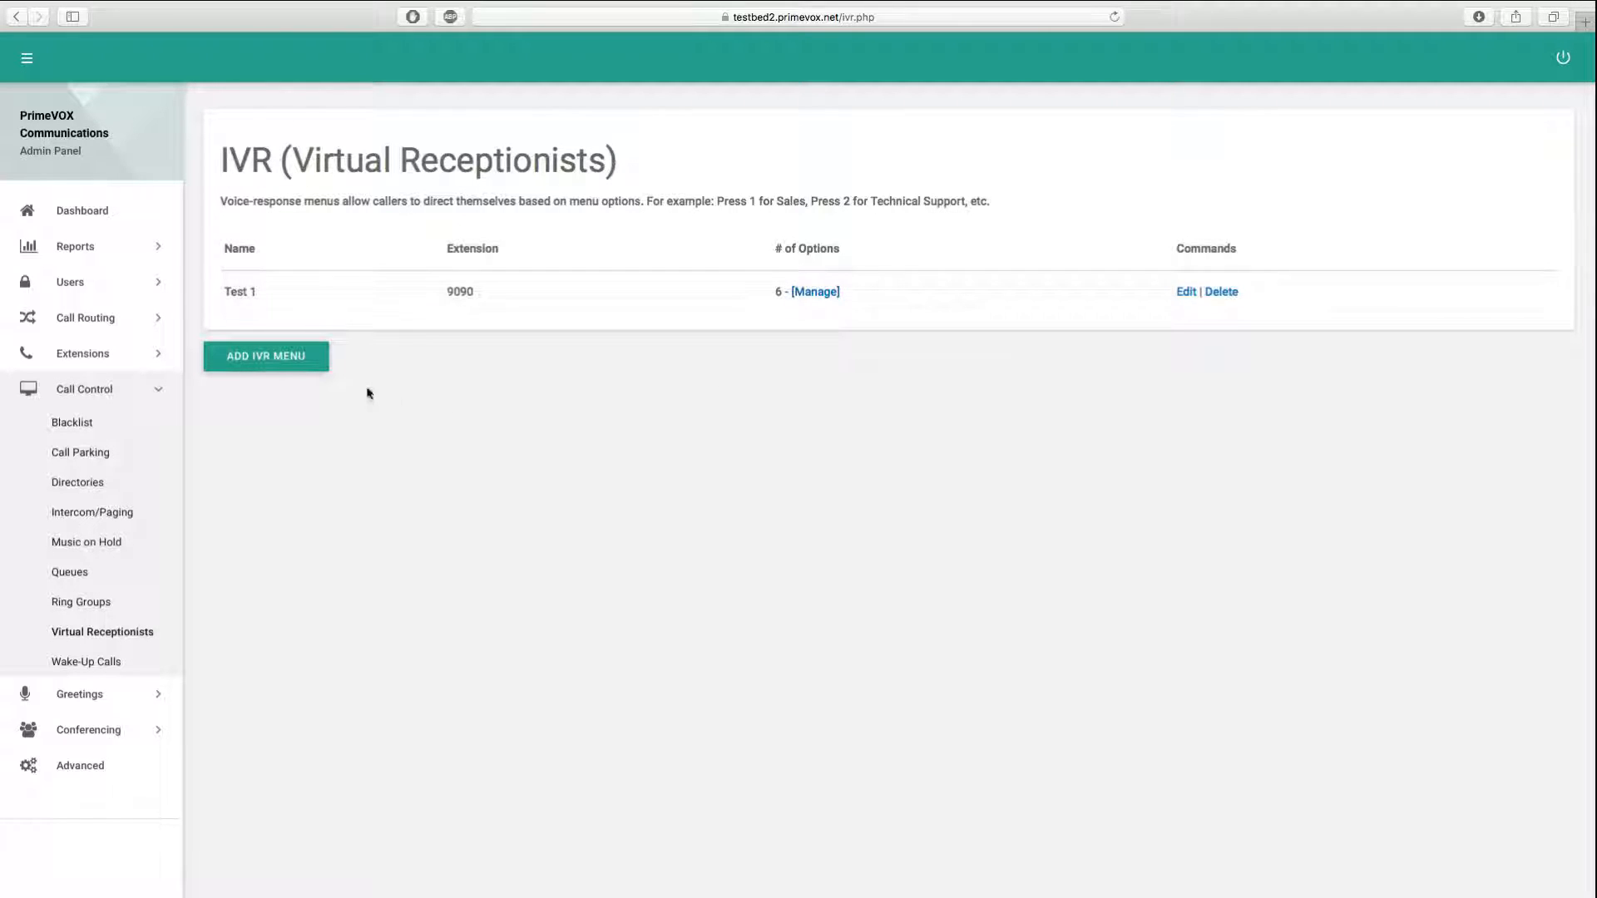
Start adding a new IVR menu and set its extension number to 9095.
left_click(259, 364)
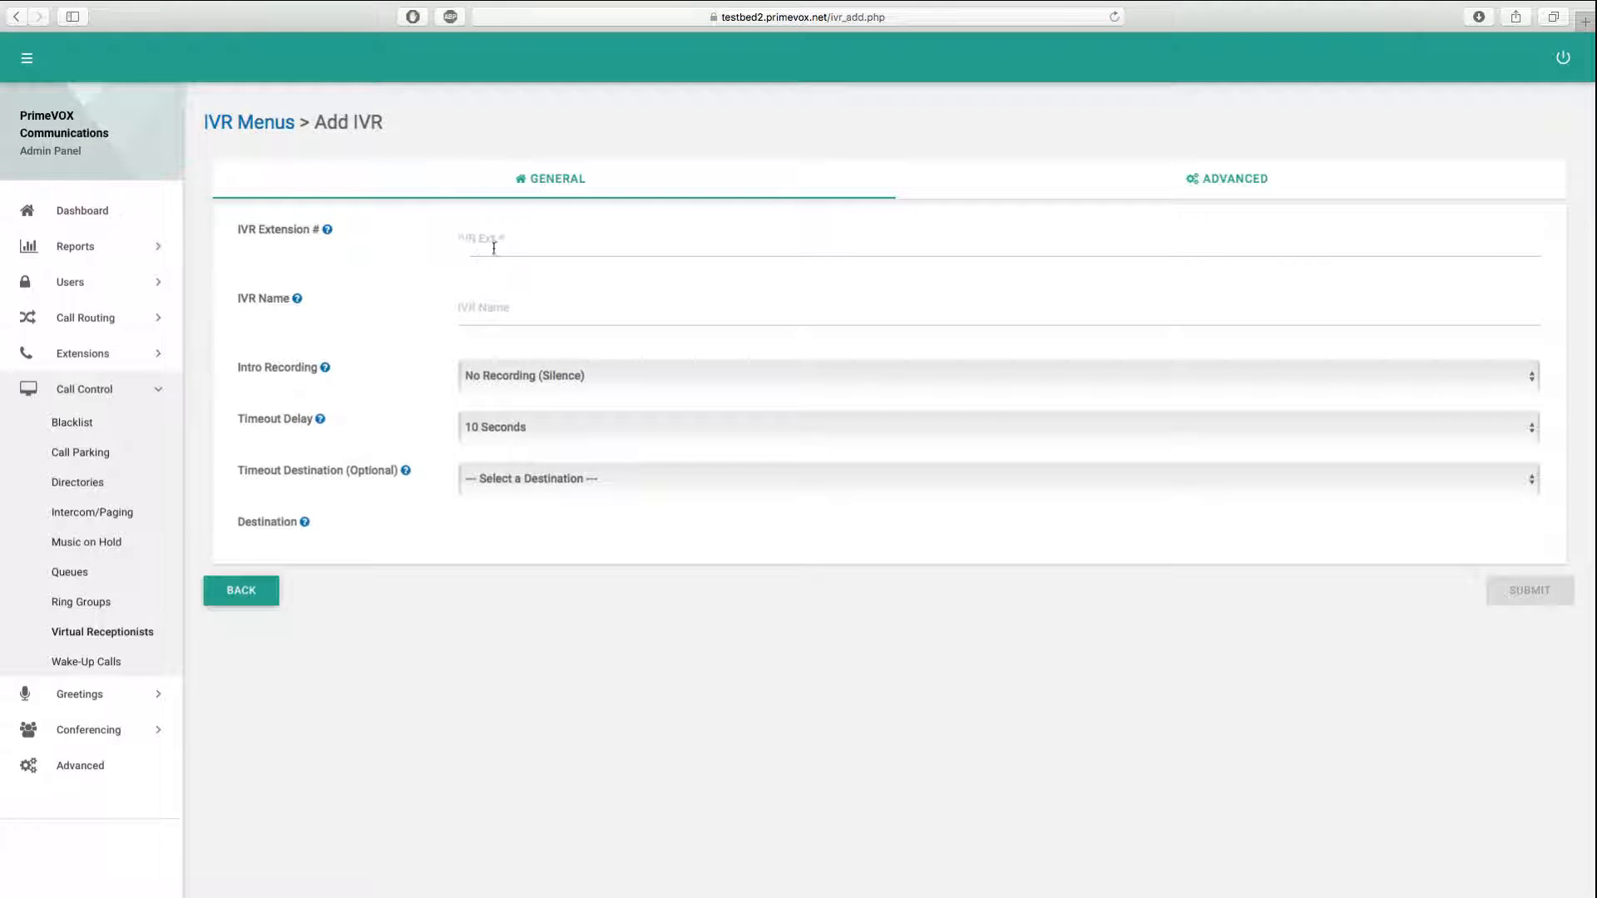
left_click(502, 244)
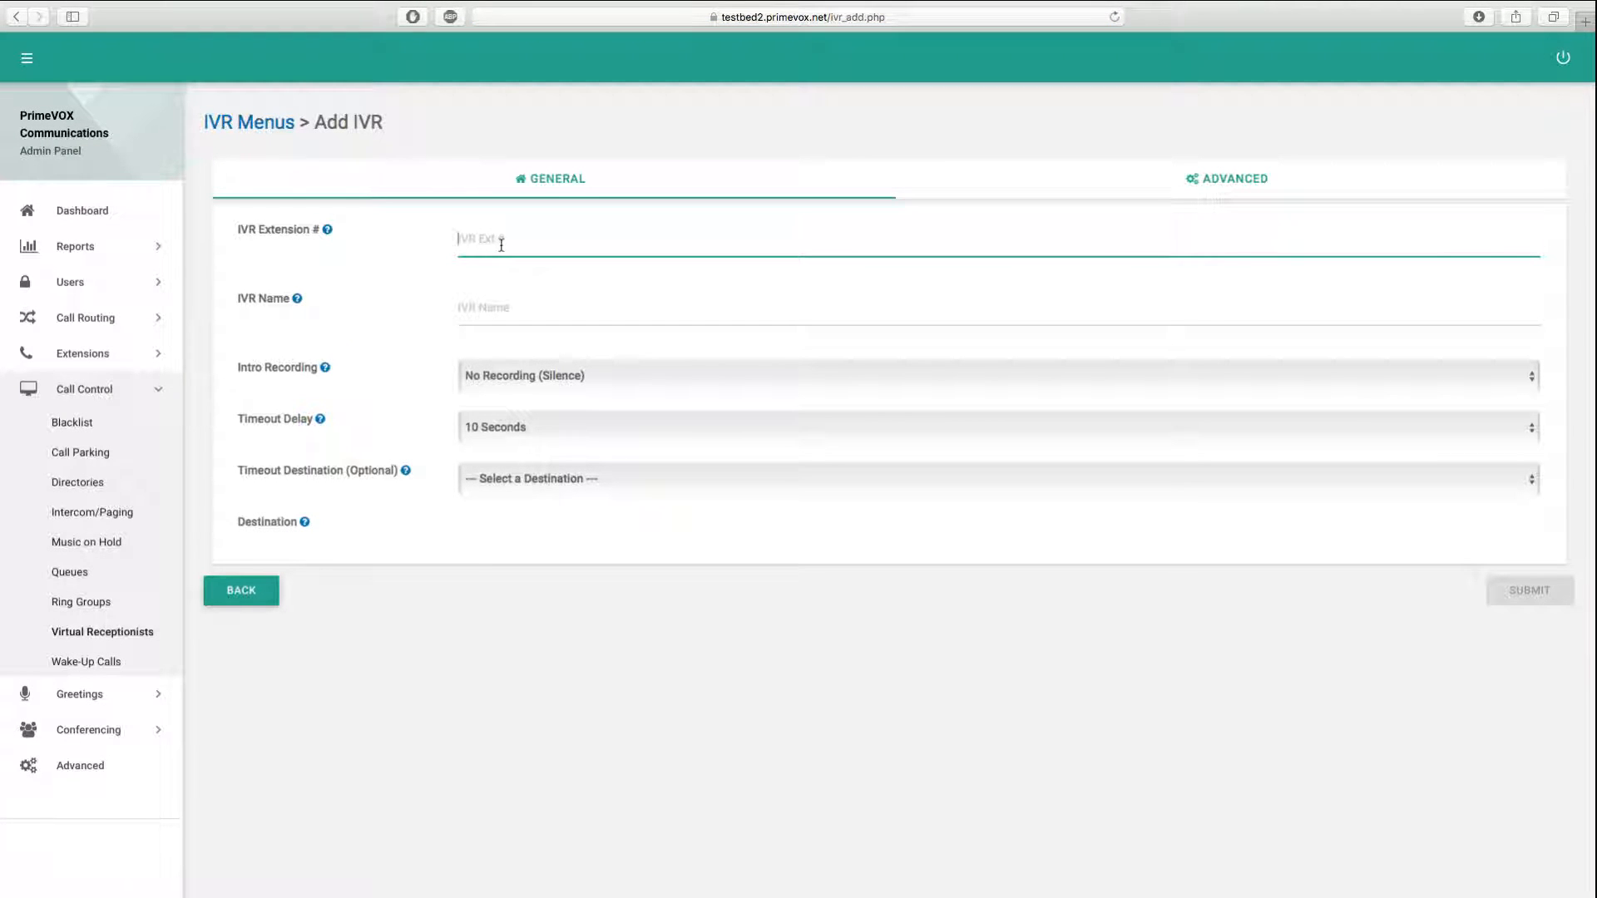
type("9091")
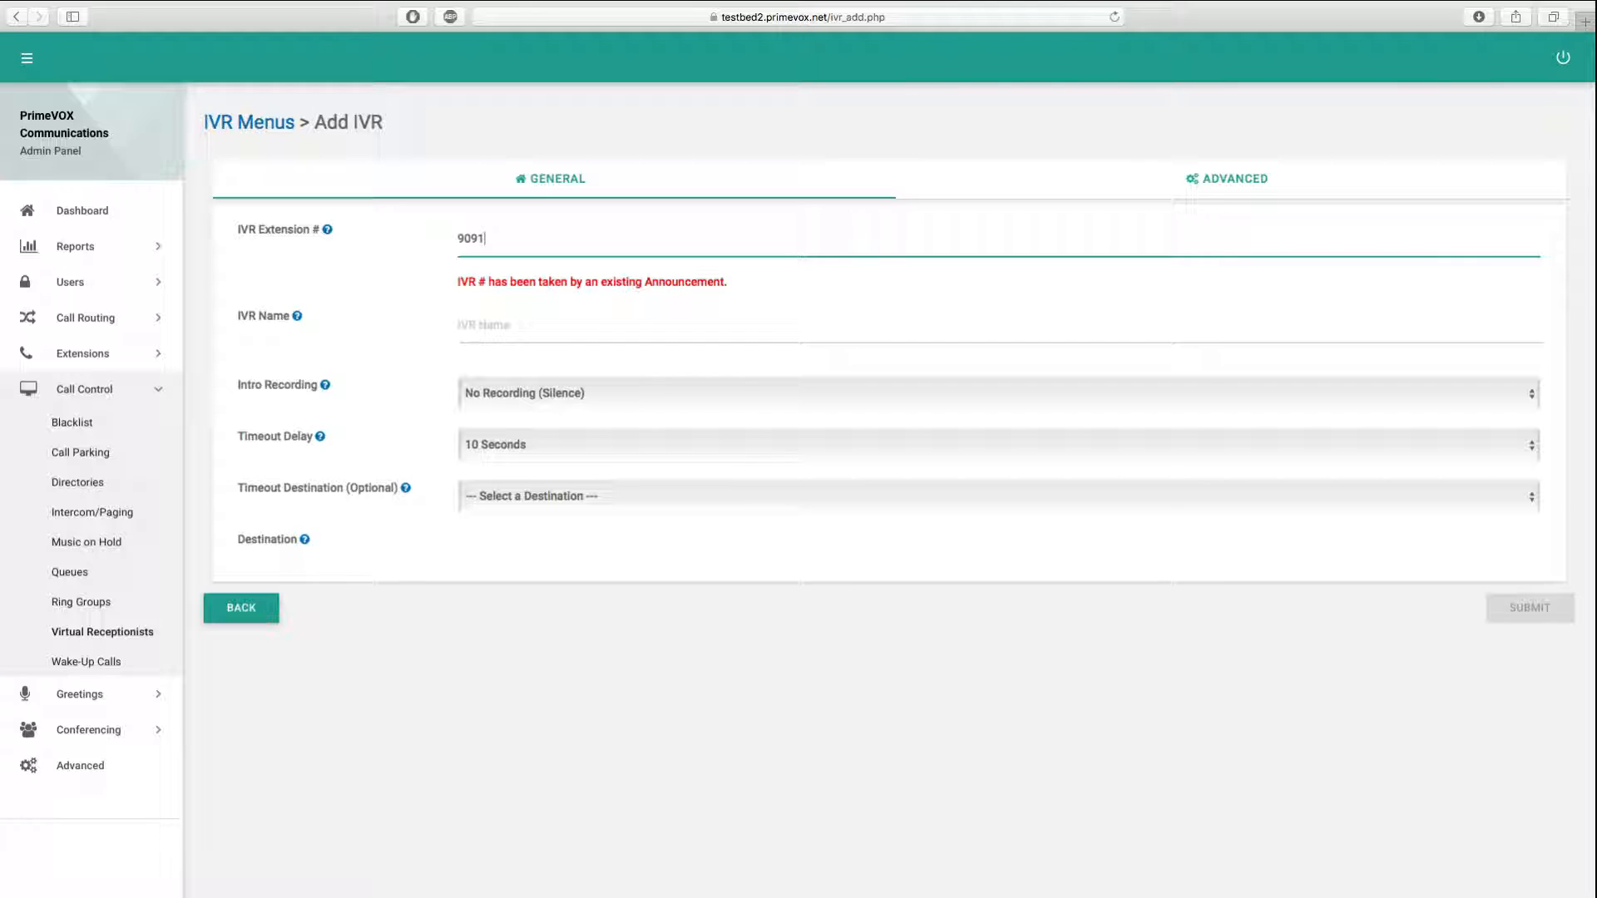
key("BackSpace")
type("5")
left_click(528, 314)
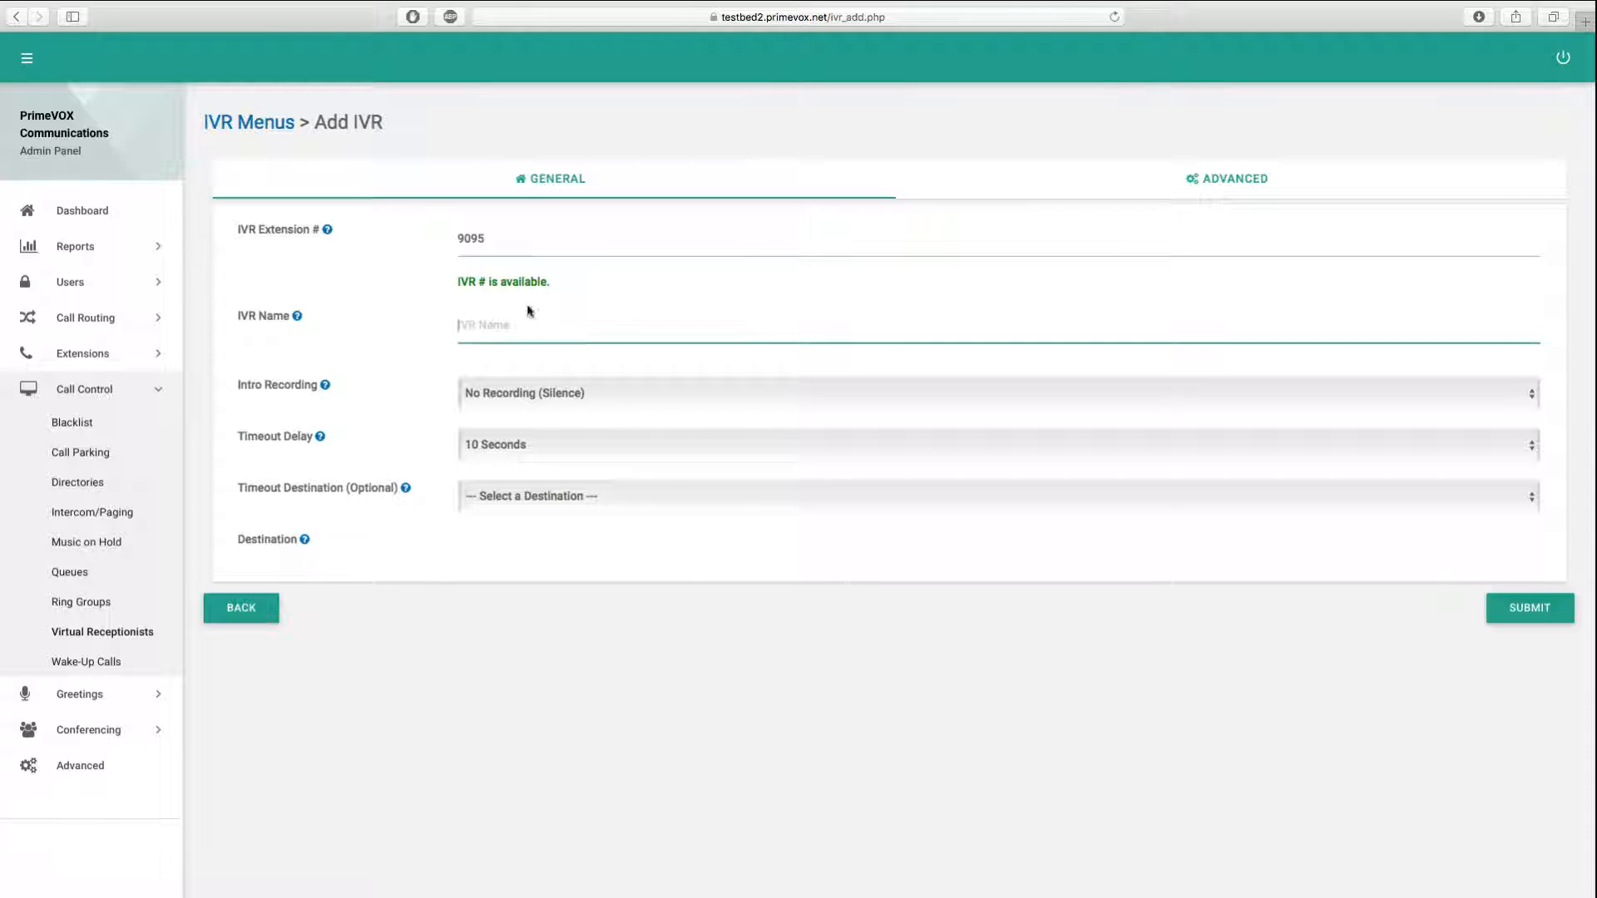
left_click(503, 239)
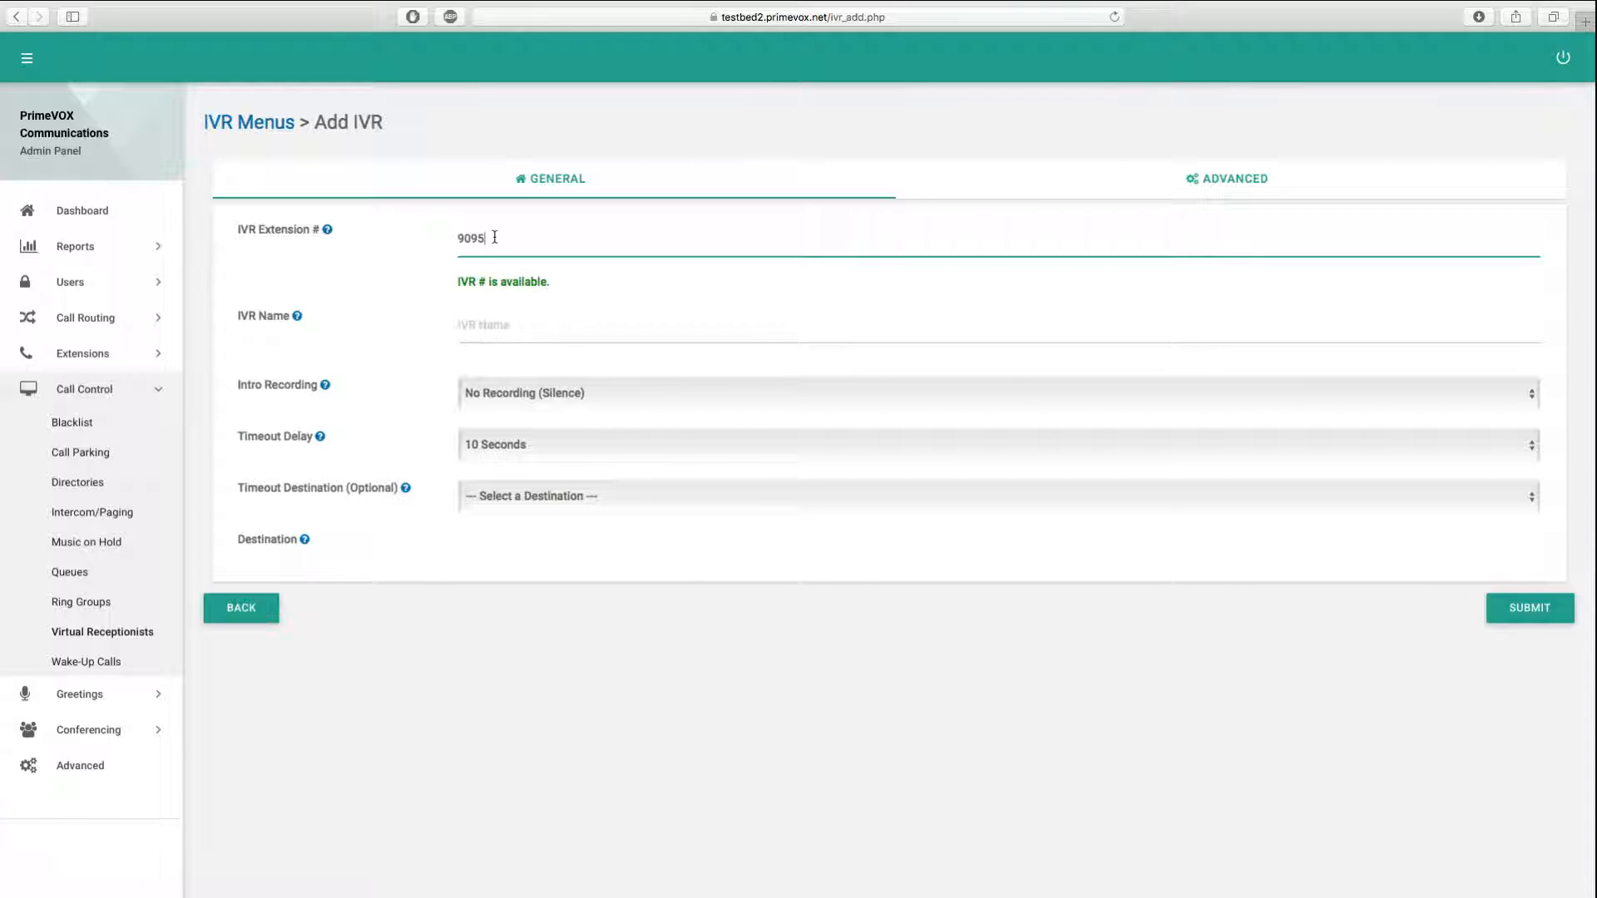
Name the new IVR "New IVR Menu".
left_click(471, 340)
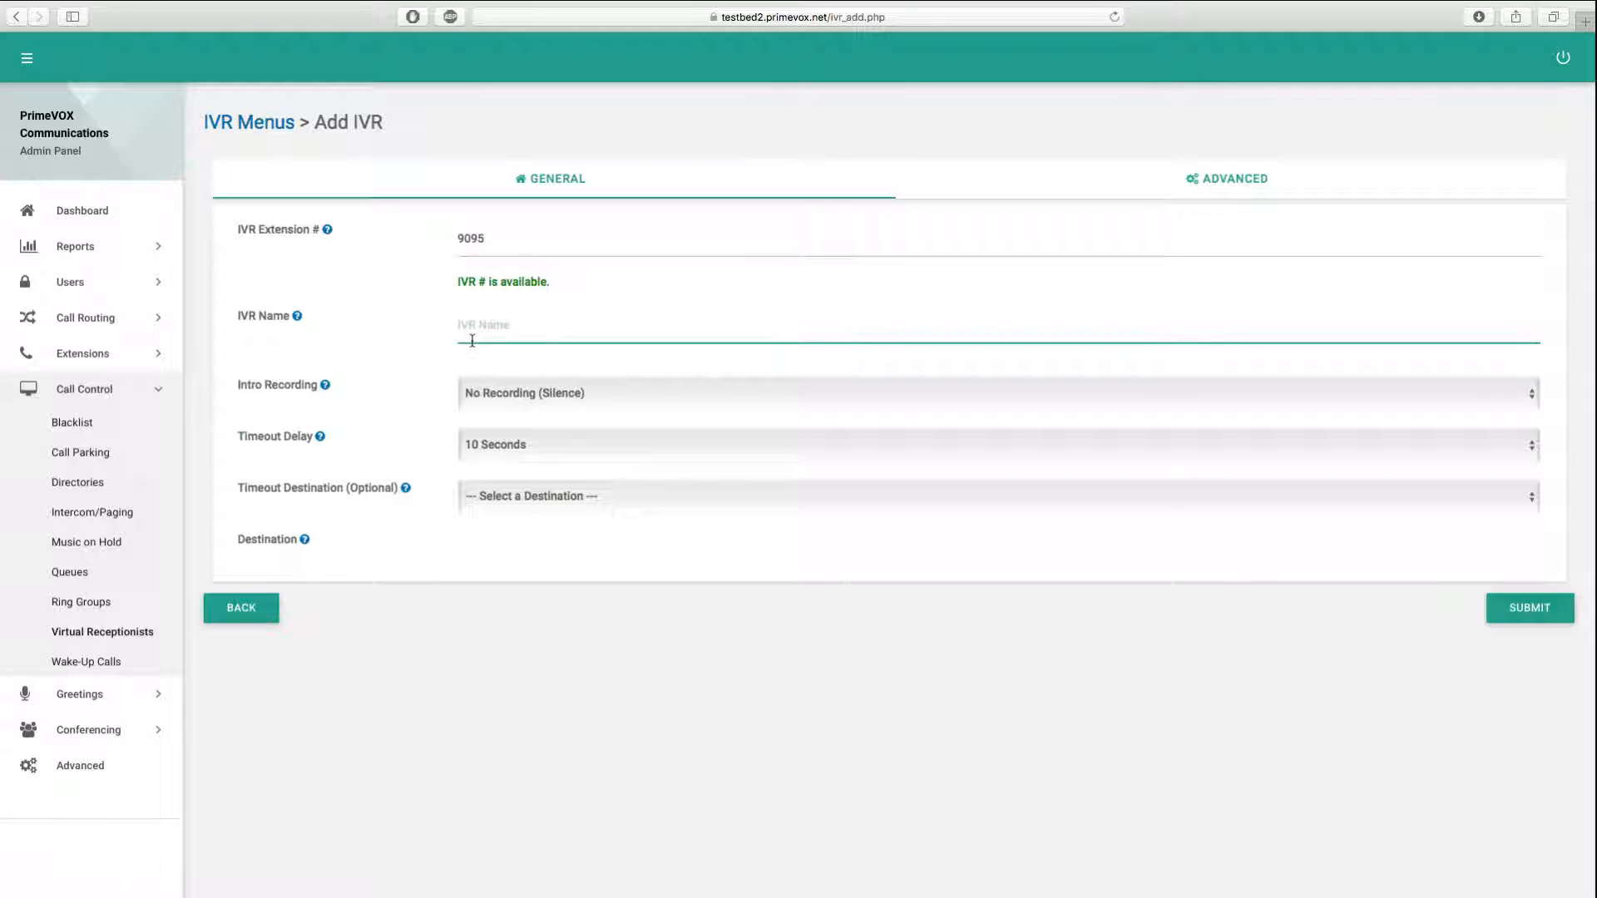
type("New IVR Menu")
left_click(240, 384)
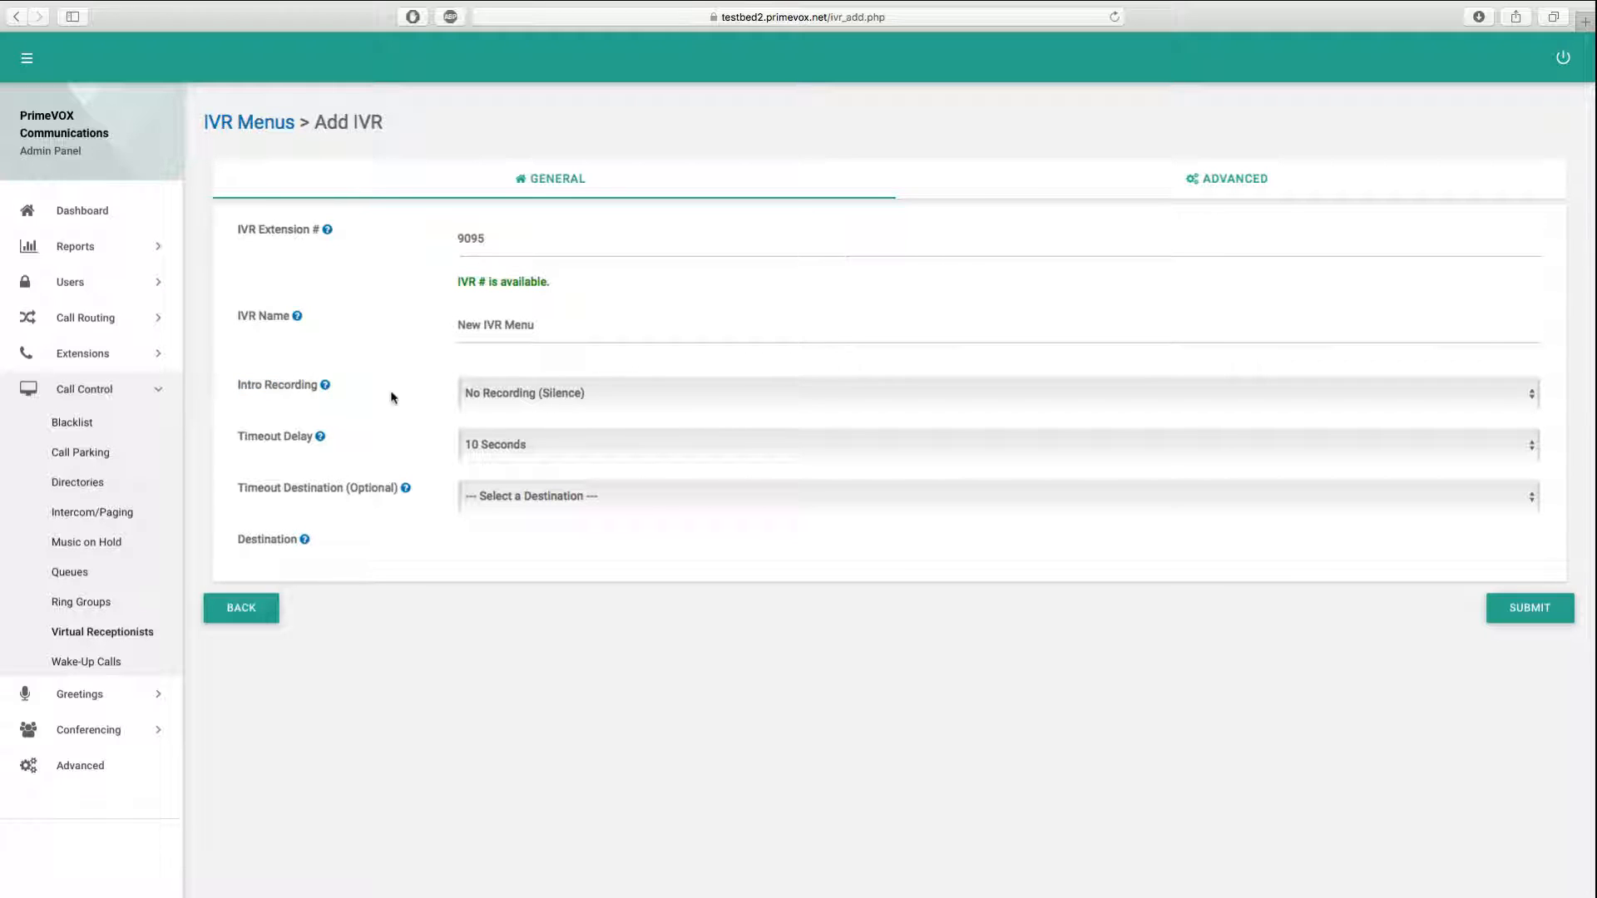
Set the intro recording to the first recording after the silent option and keep the timeout delay at 10 Seconds.
left_click(582, 396)
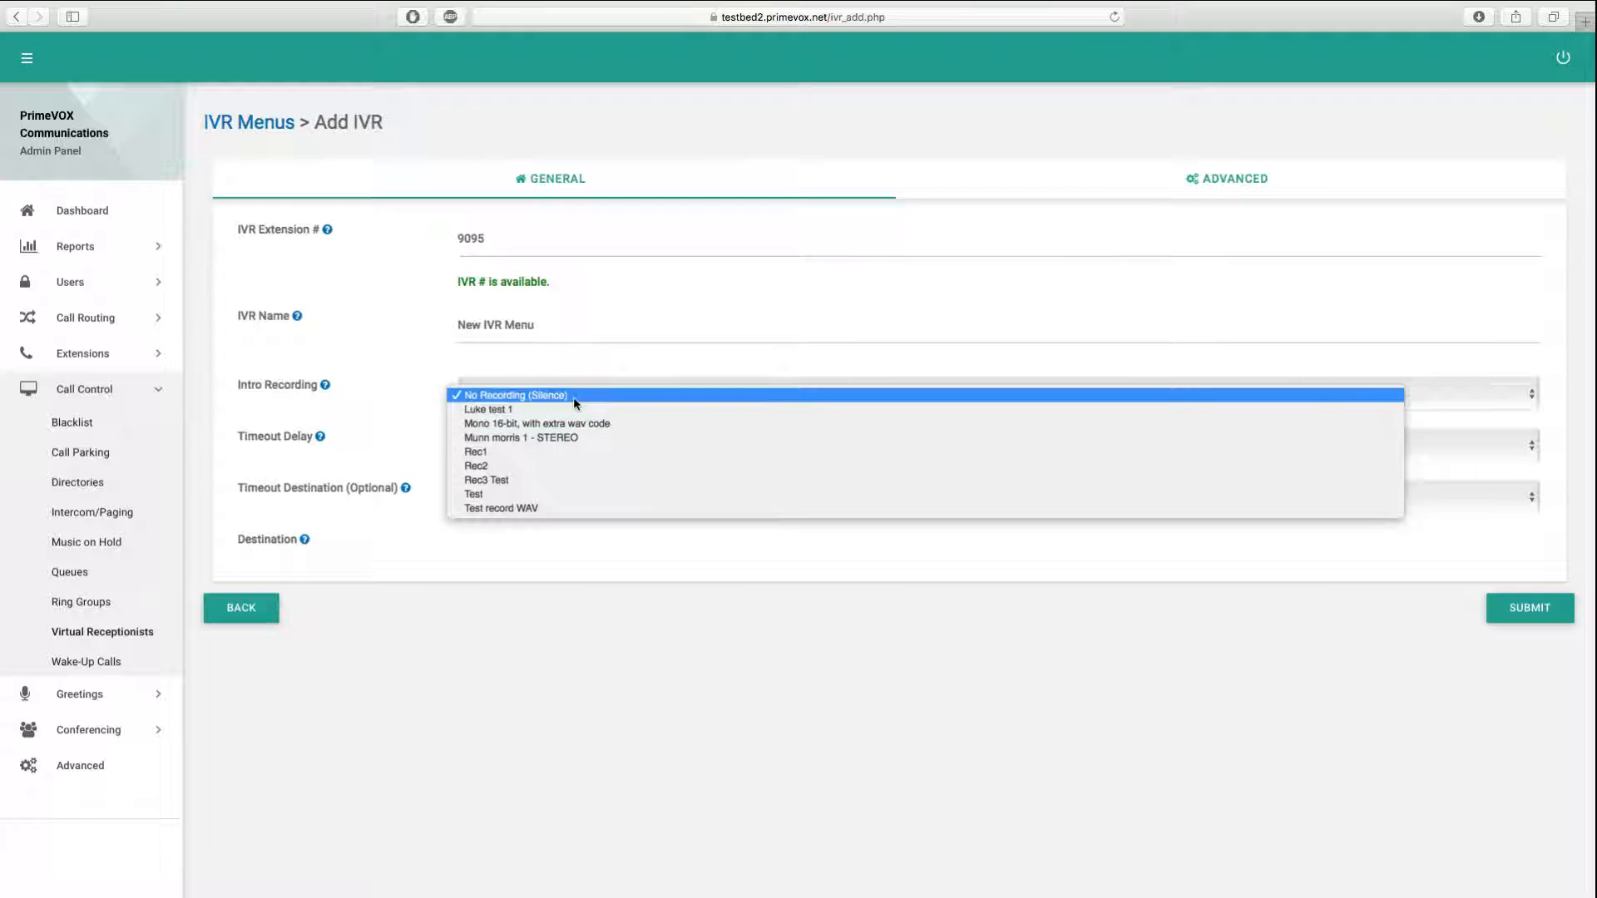
left_click(572, 397)
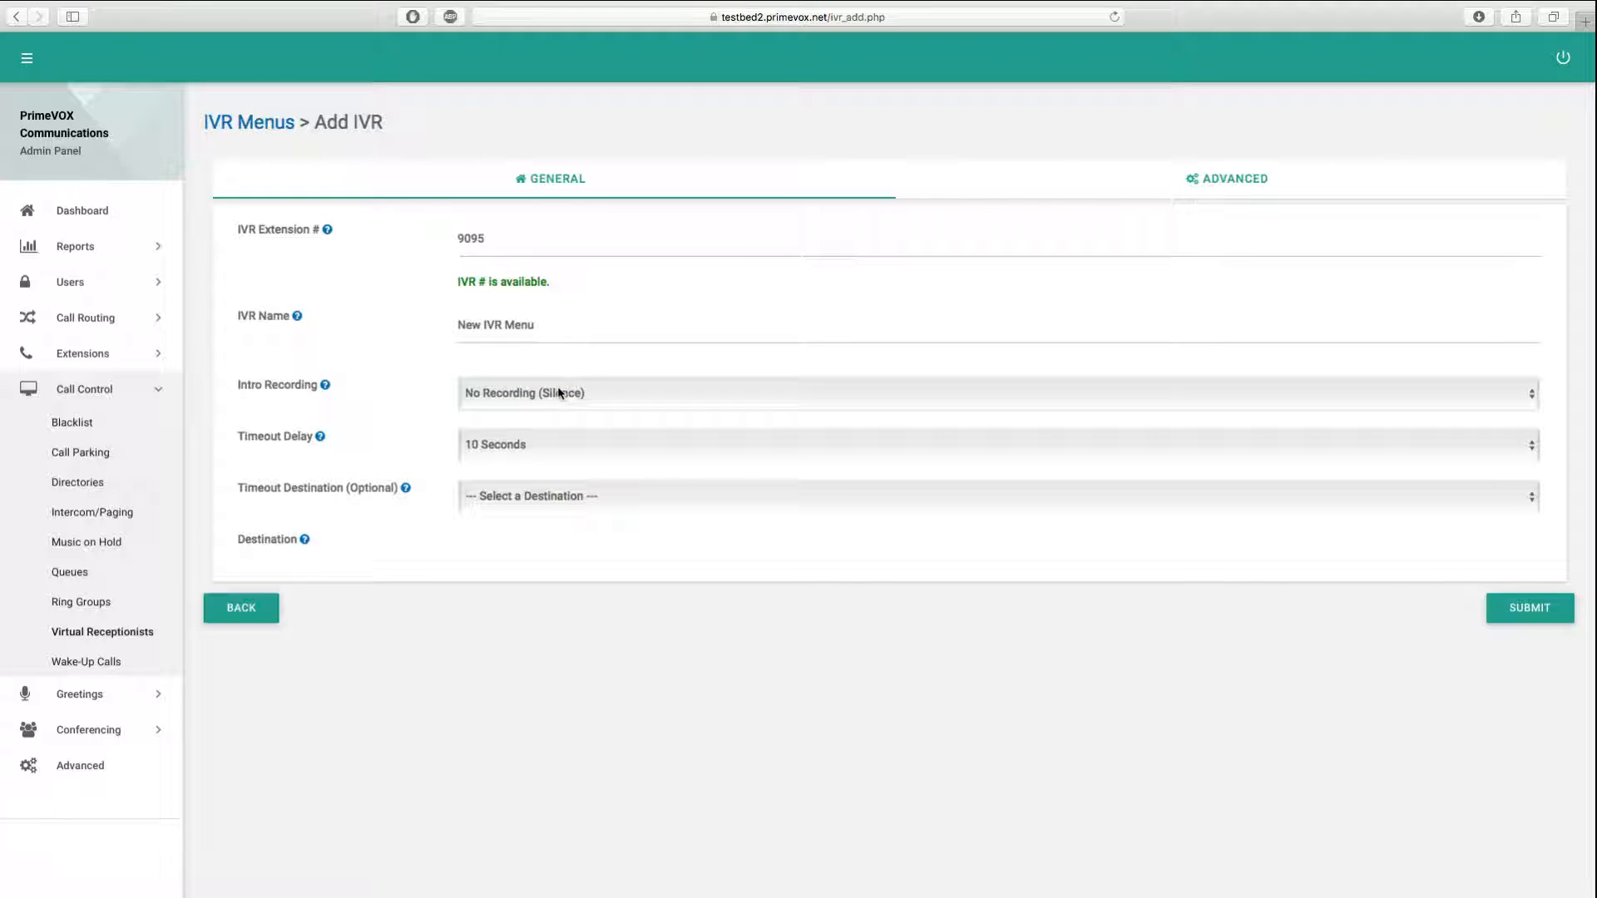
left_click(559, 392)
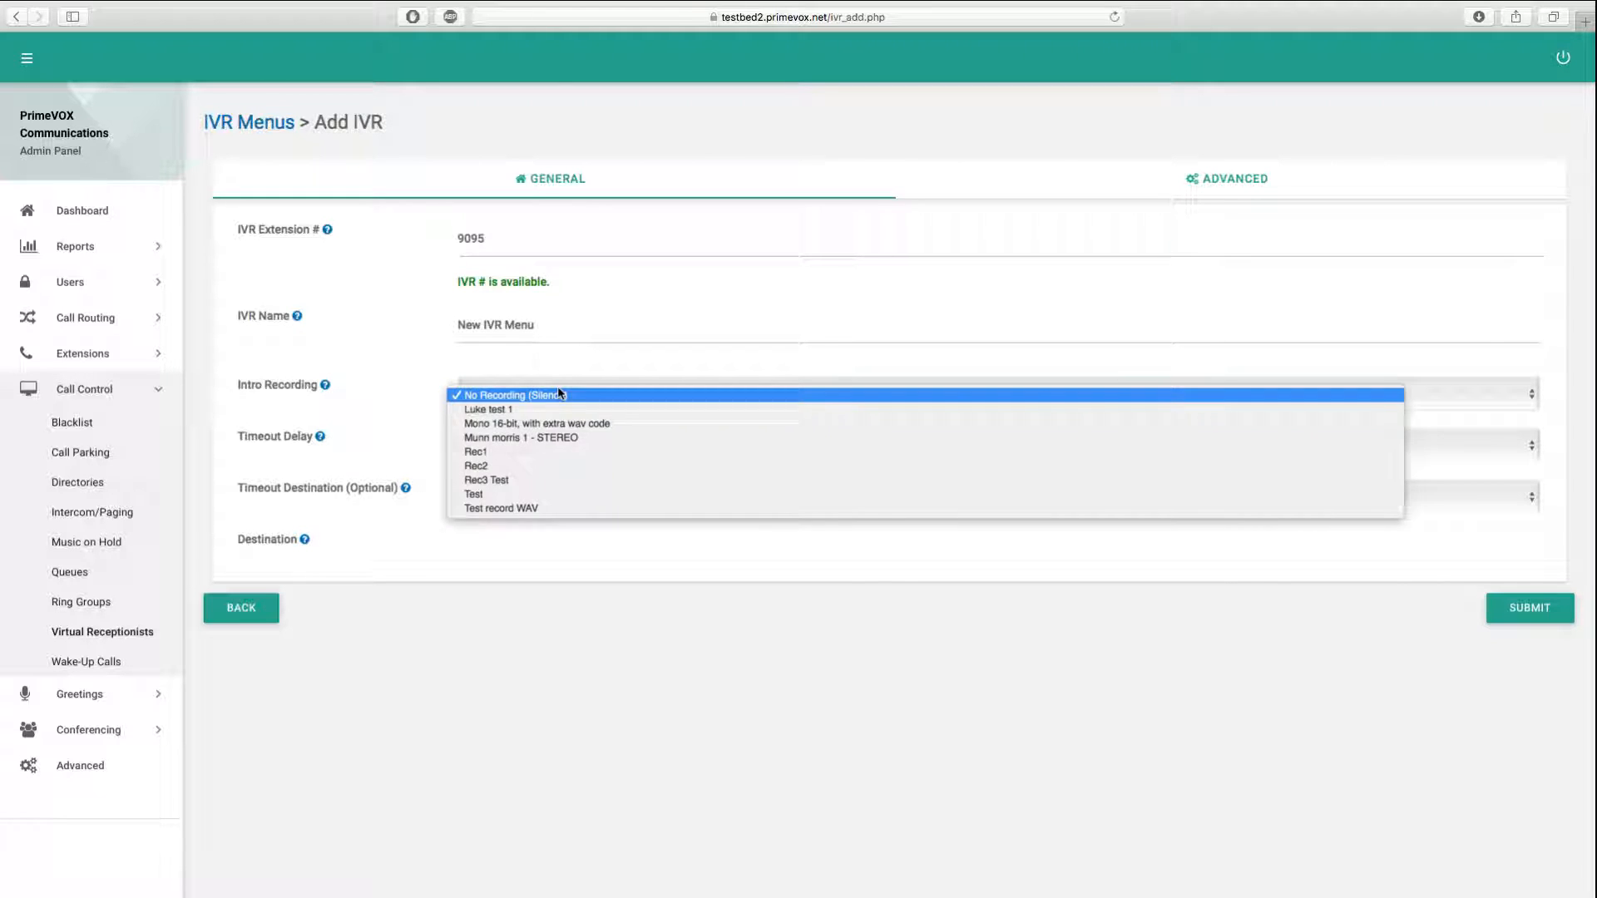
left_click(507, 409)
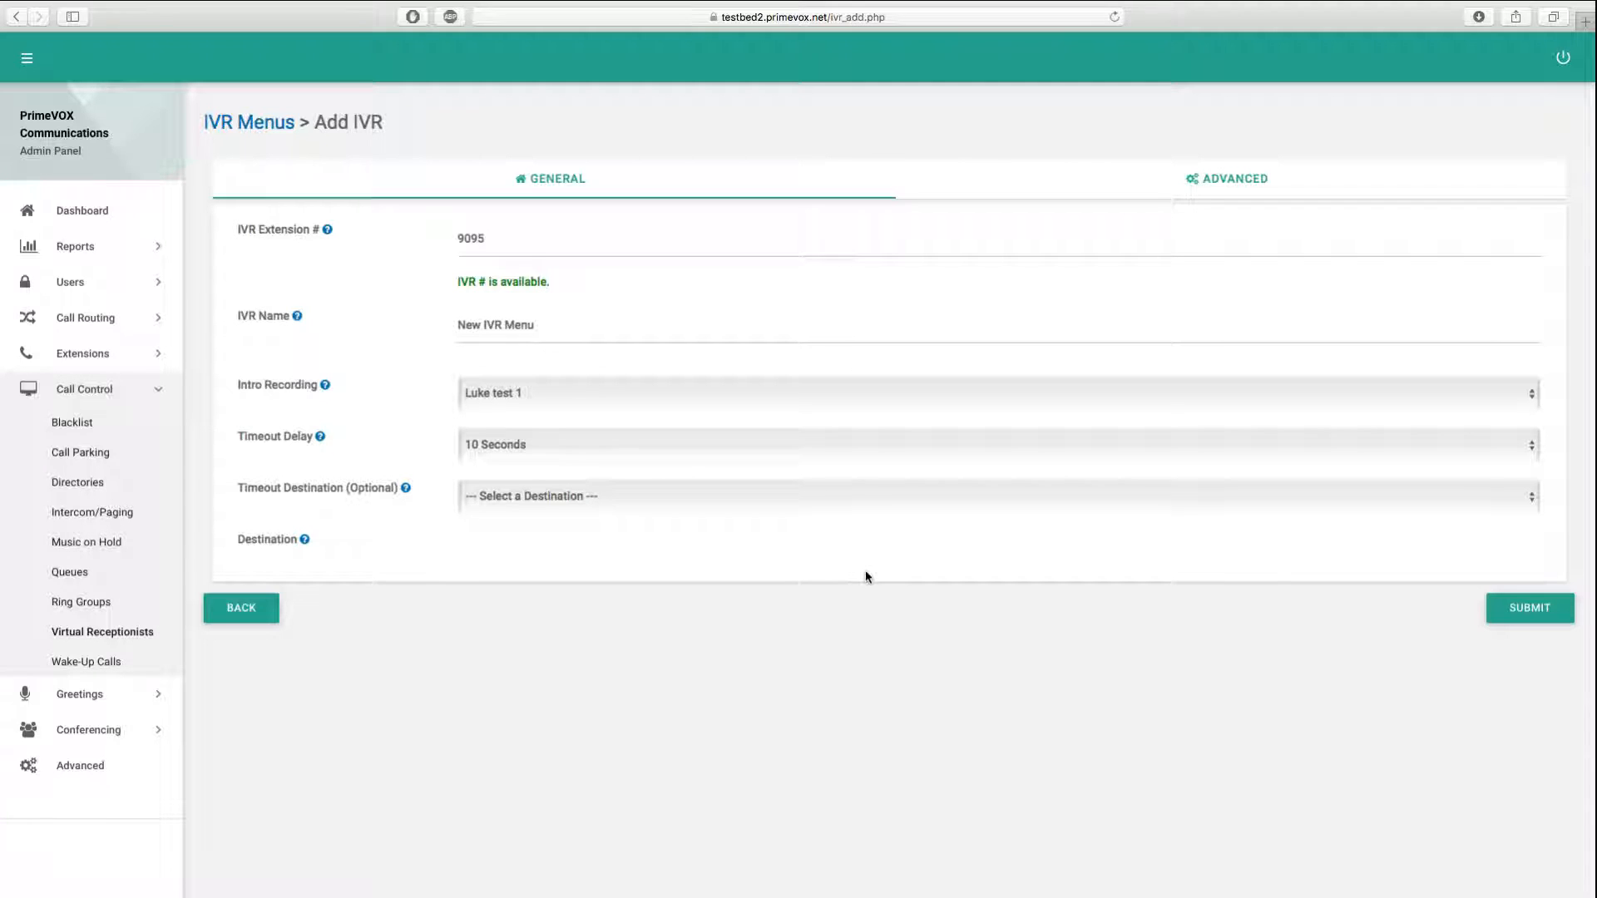
left_click(498, 452)
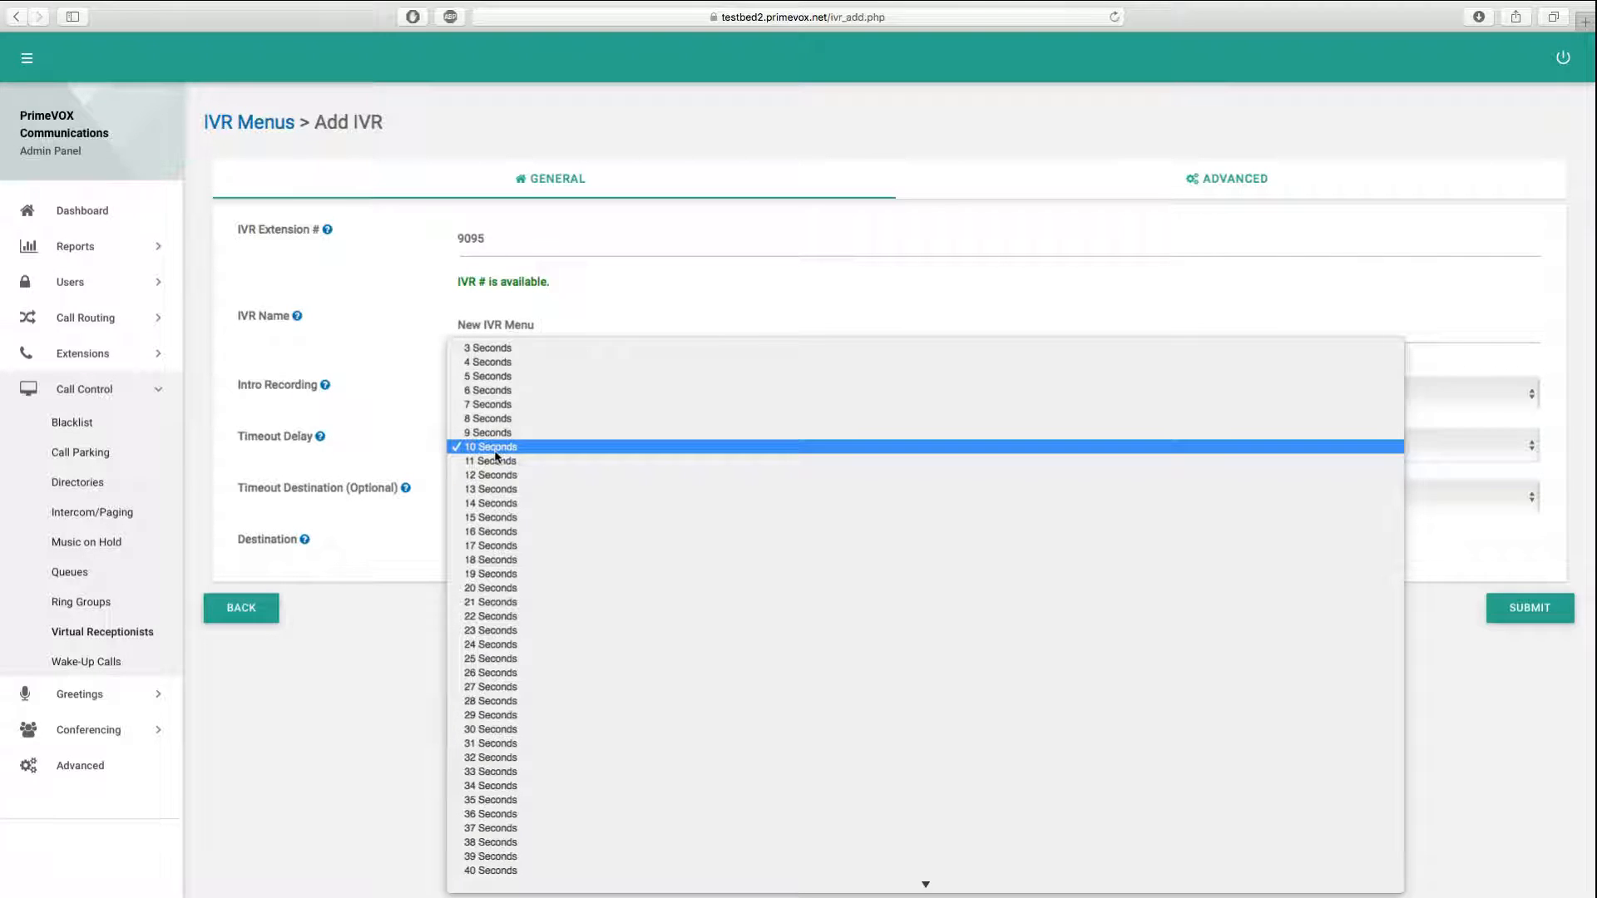
left_click(493, 449)
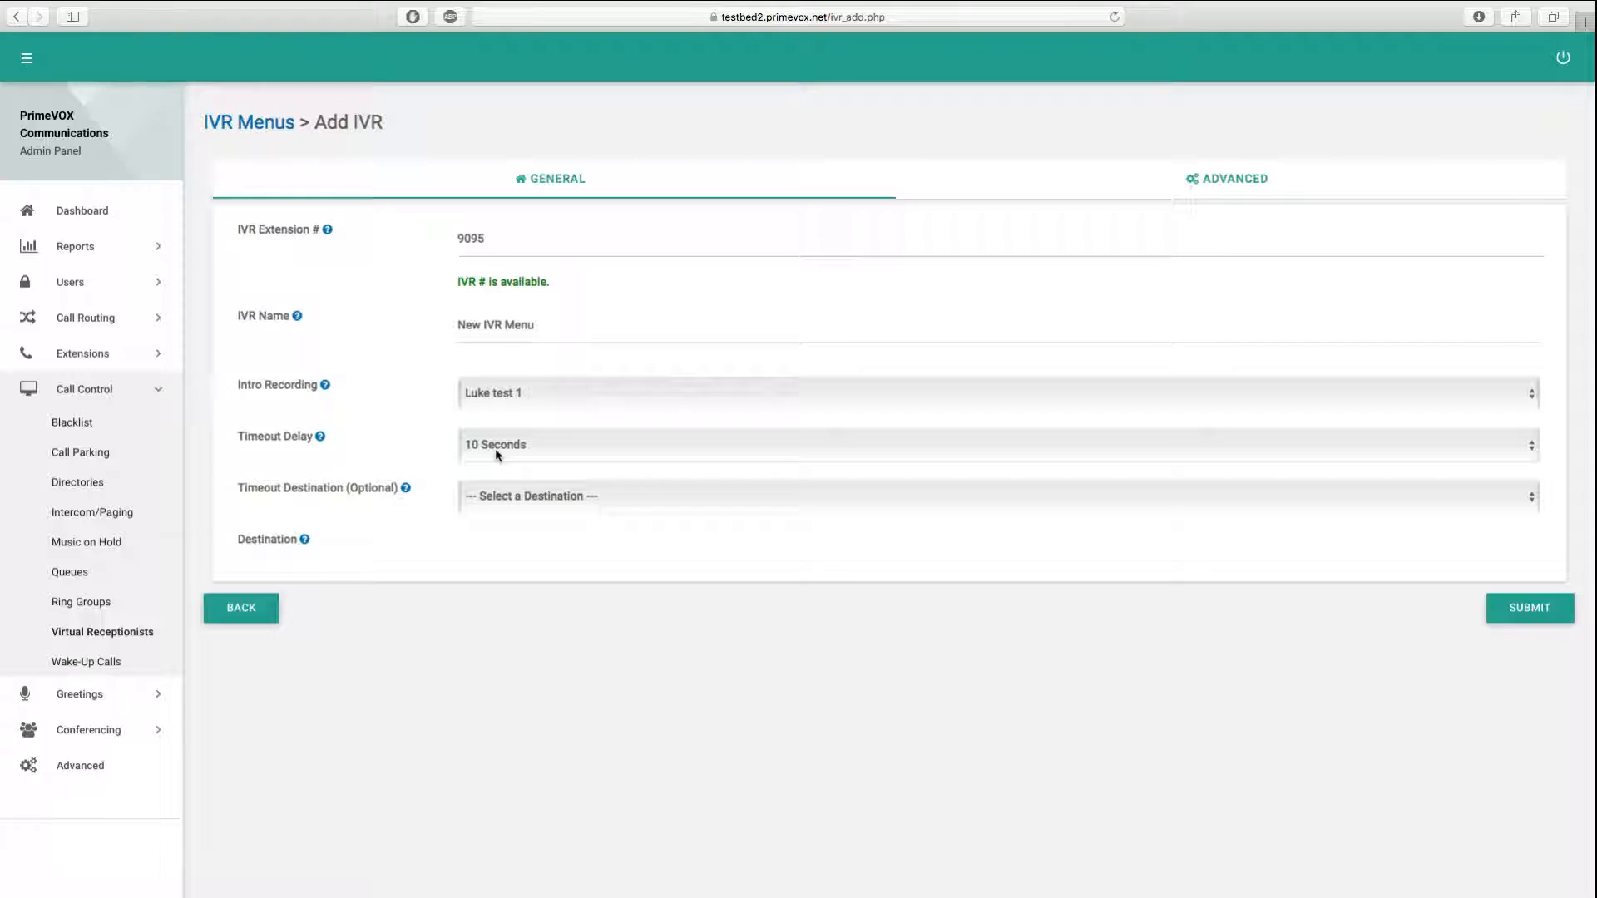
Try Ring Group as the optional timeout destination and clear the selection again.
left_click_drag(240, 489, 376, 488)
left_click(378, 488)
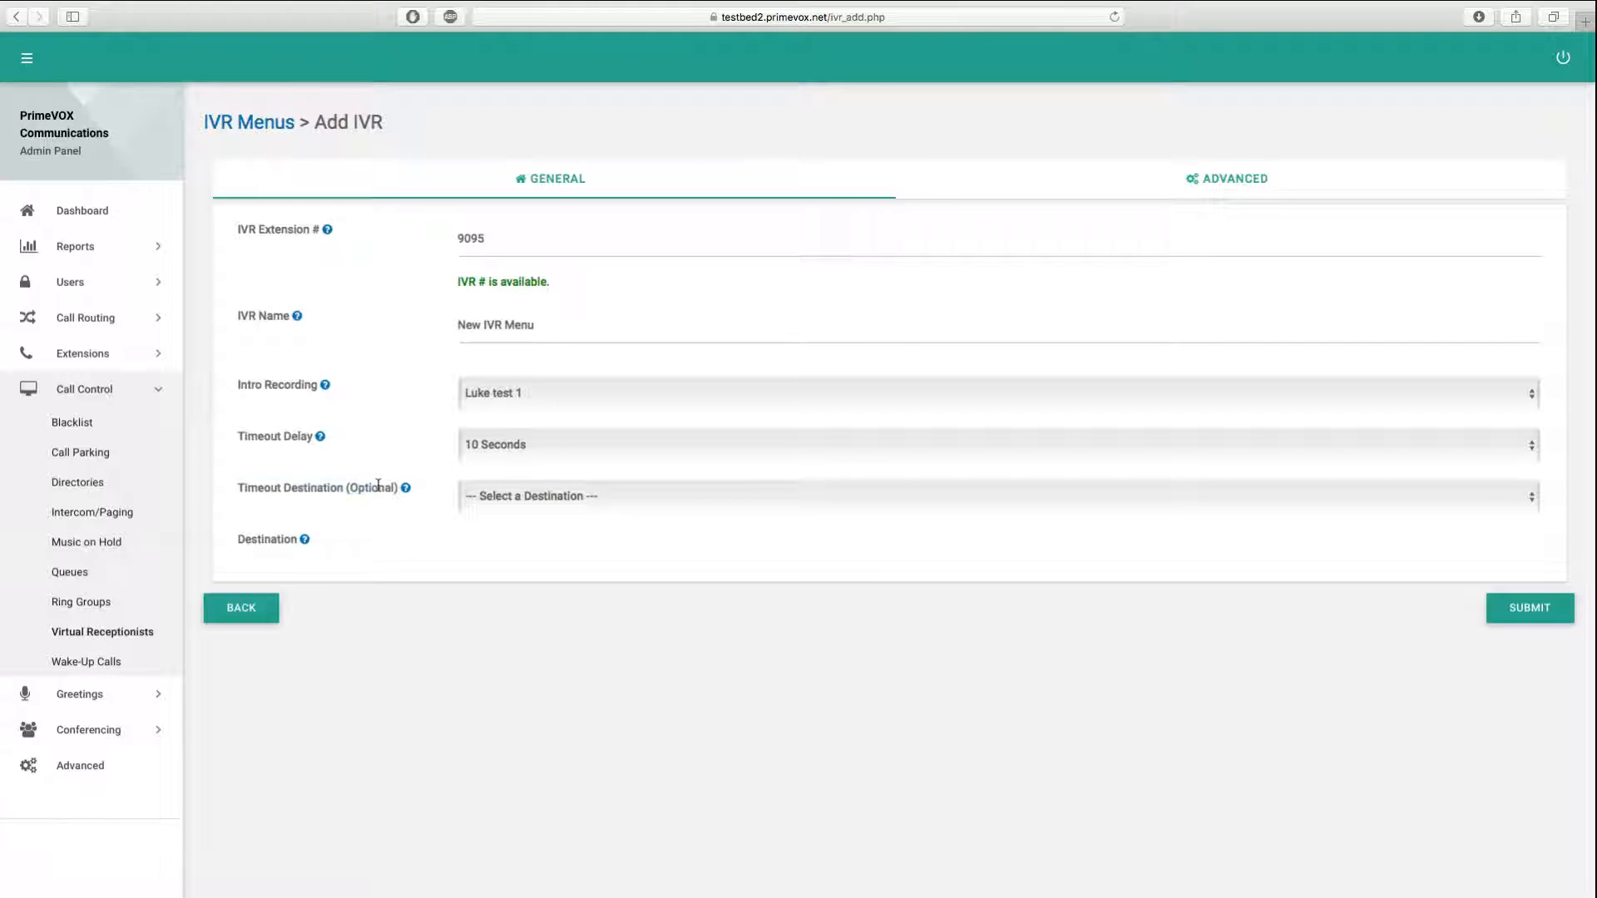
left_click(521, 497)
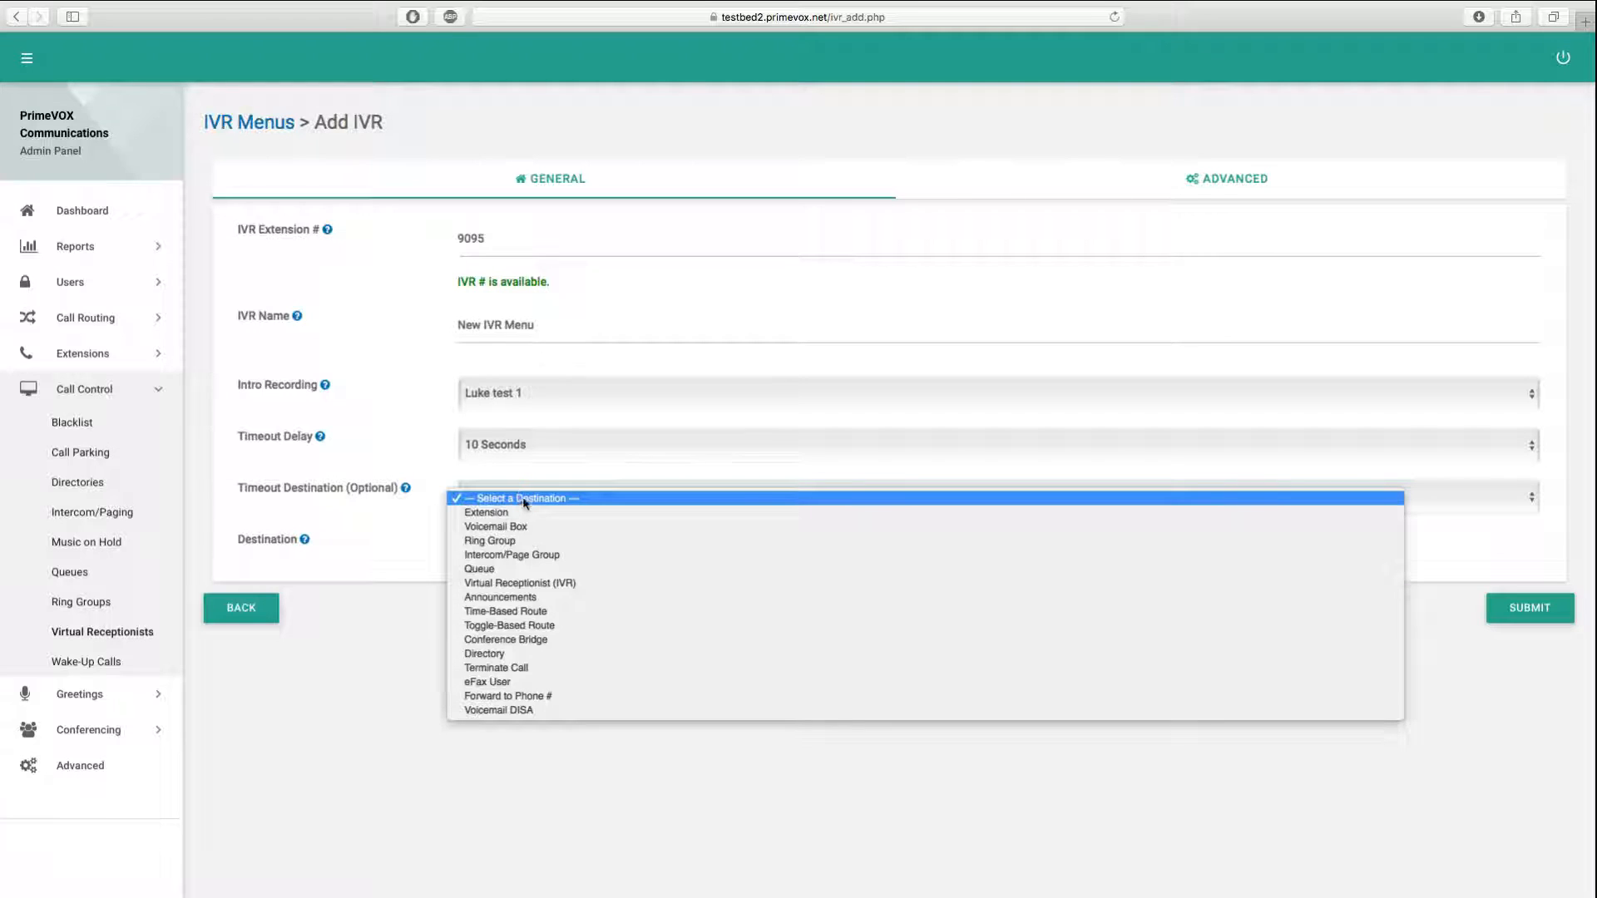
left_click(459, 541)
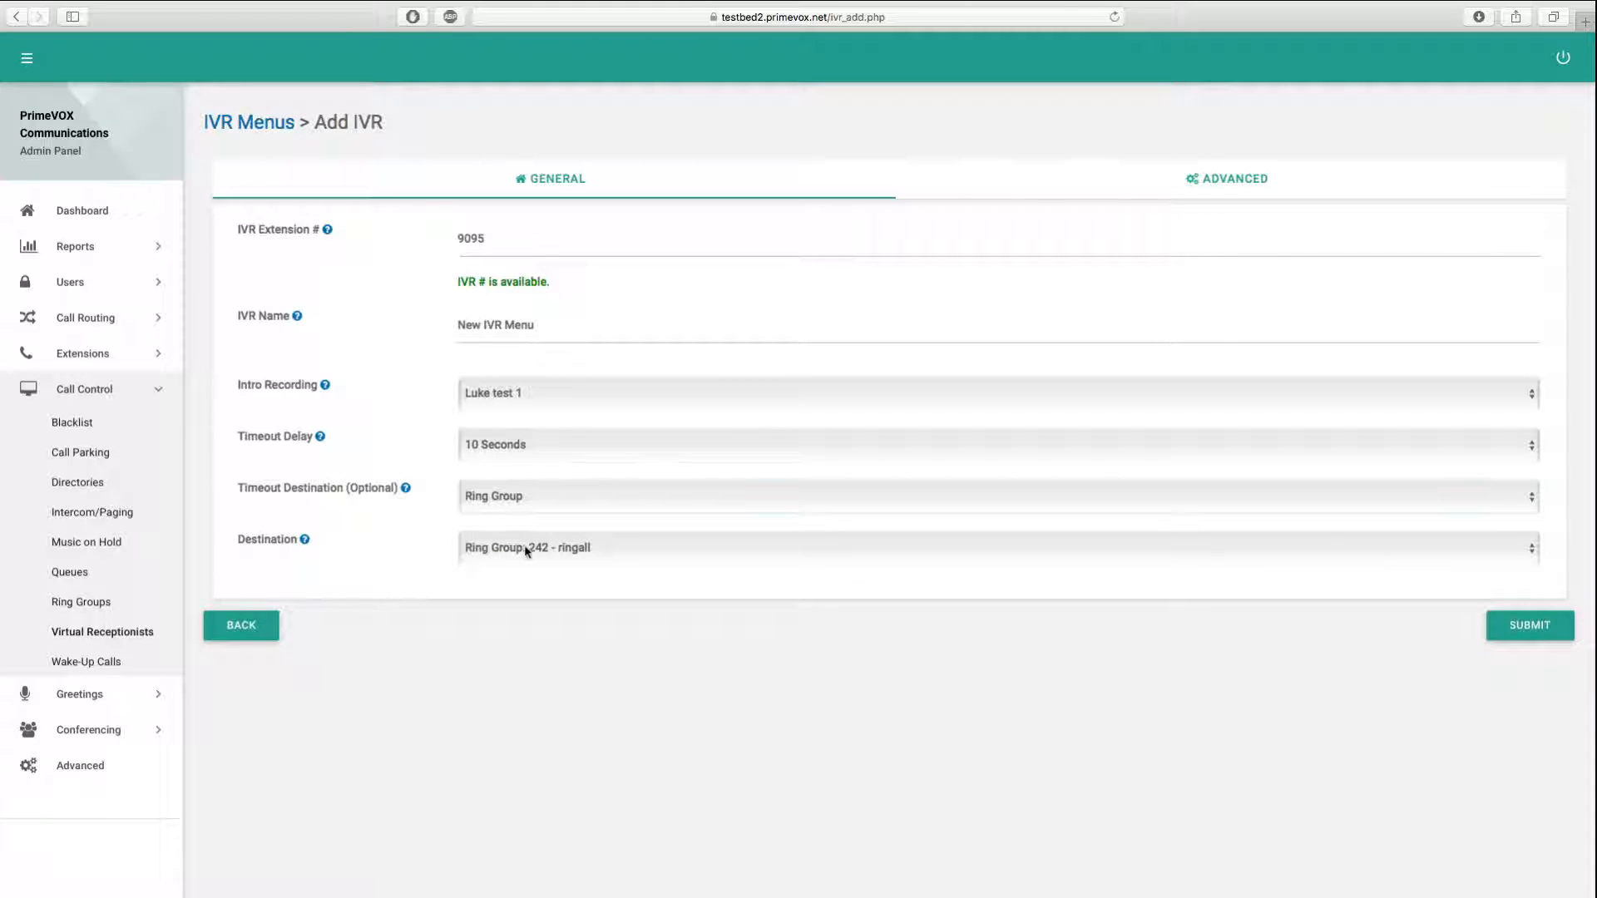
left_click(516, 515)
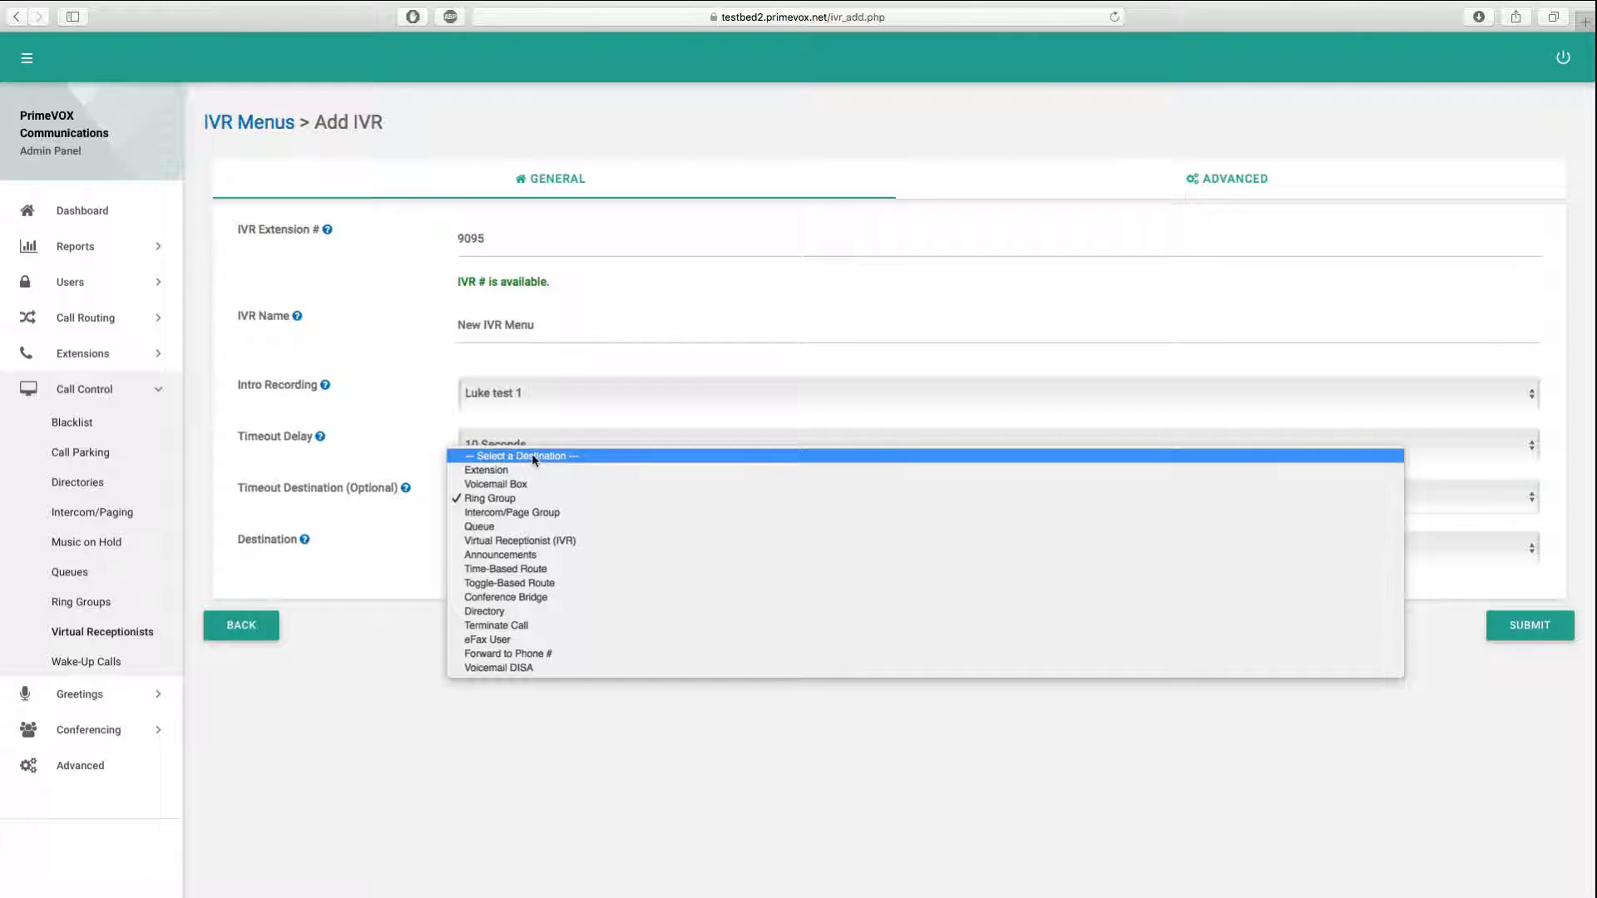
left_click(531, 454)
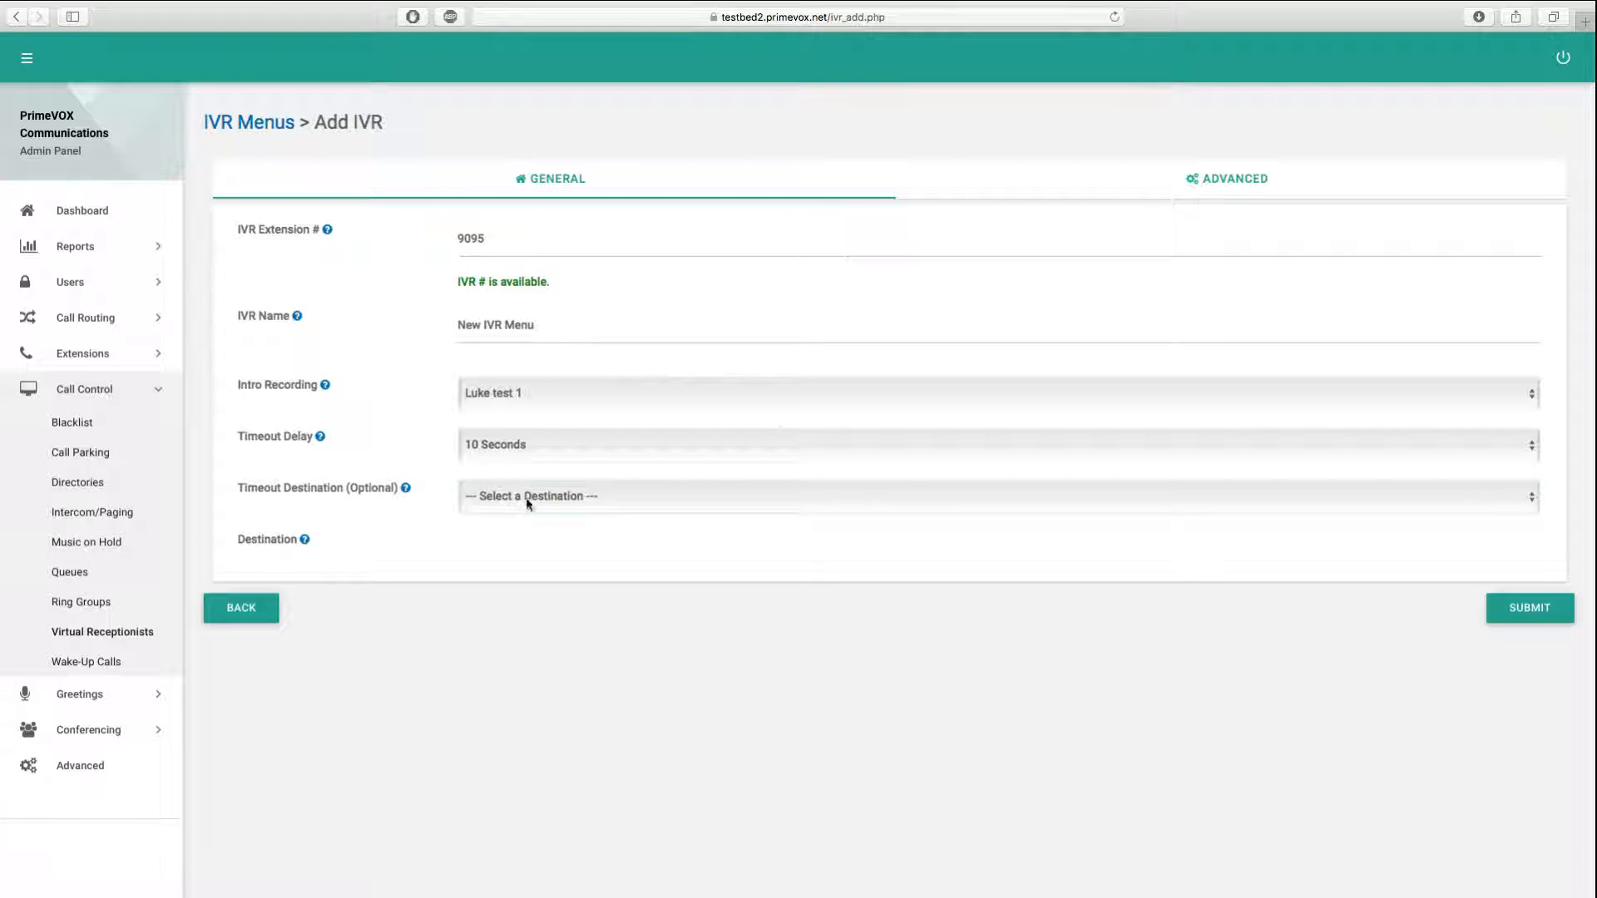
In the advanced settings, set the CallerID prefix to "From IVR:" and enable direct dial.
left_click(1095, 184)
left_click(513, 244)
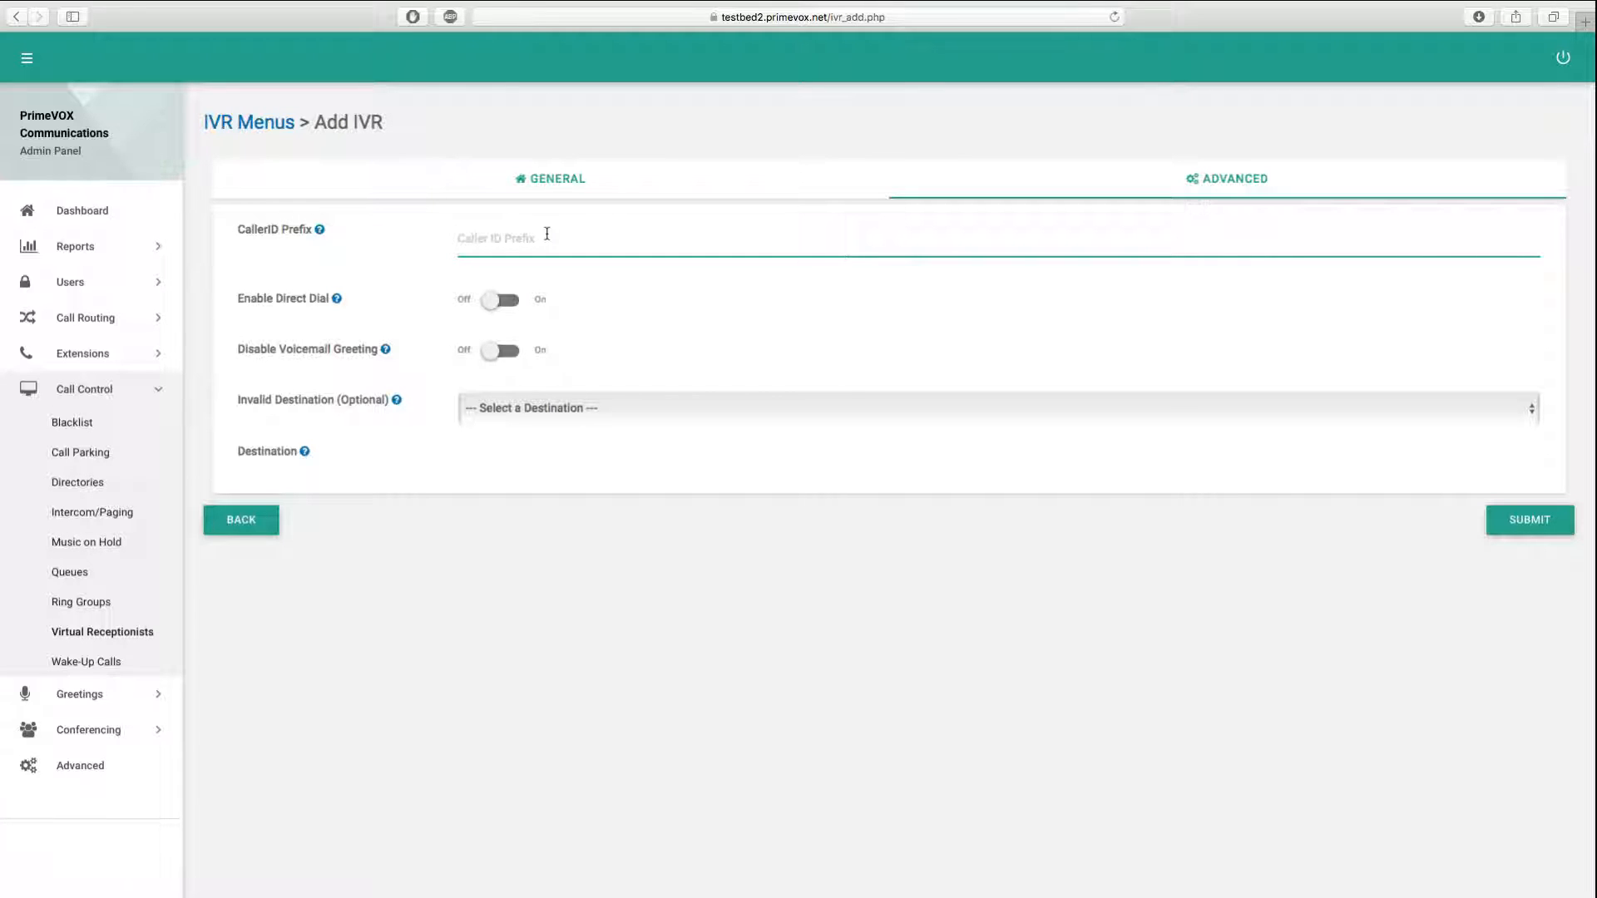
type("From IVR:")
left_click(678, 571)
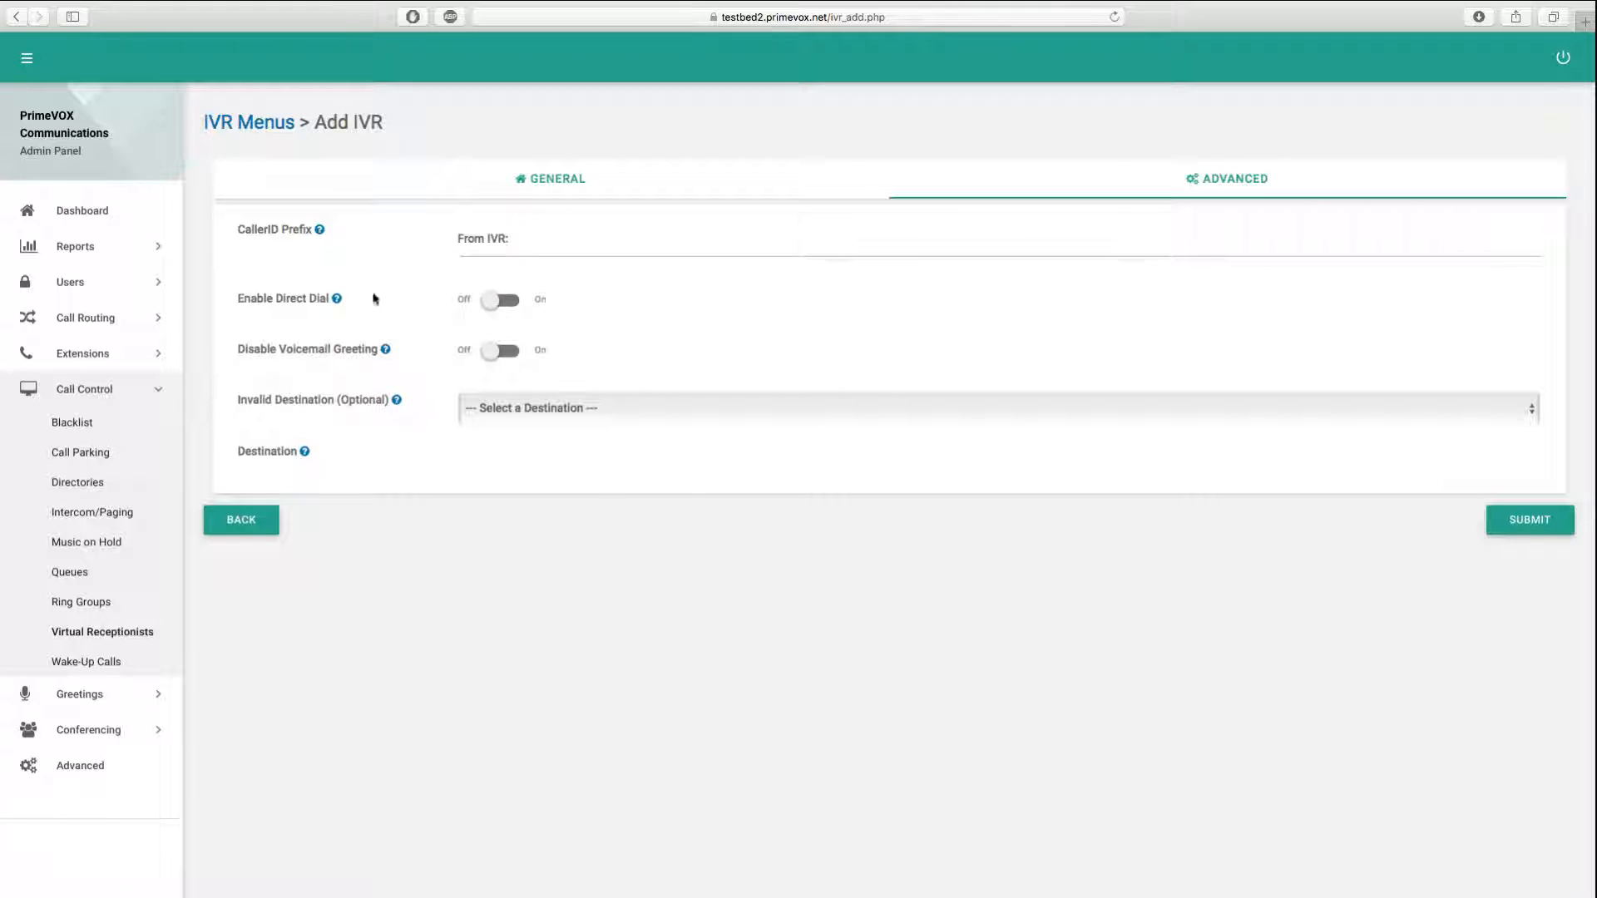
left_click(503, 303)
Try the Disable Voicemail Greeting option and switch it back off.
left_click_drag(246, 347, 367, 347)
left_click(360, 346)
left_click_drag(239, 350, 374, 350)
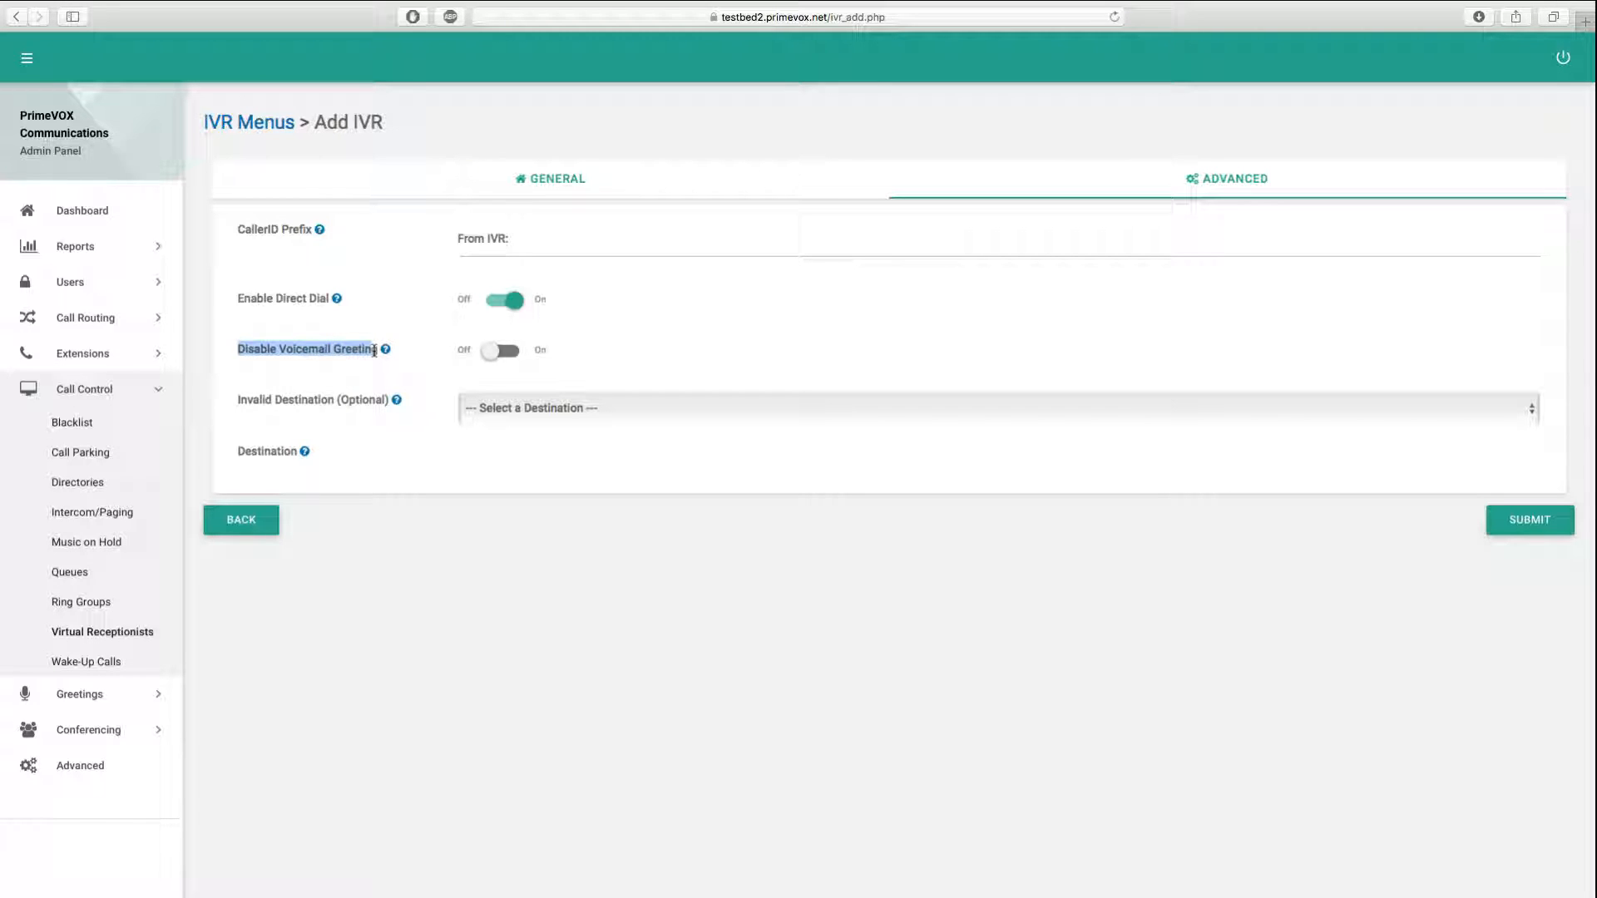
left_click(505, 353)
left_click(505, 354)
left_click(442, 472)
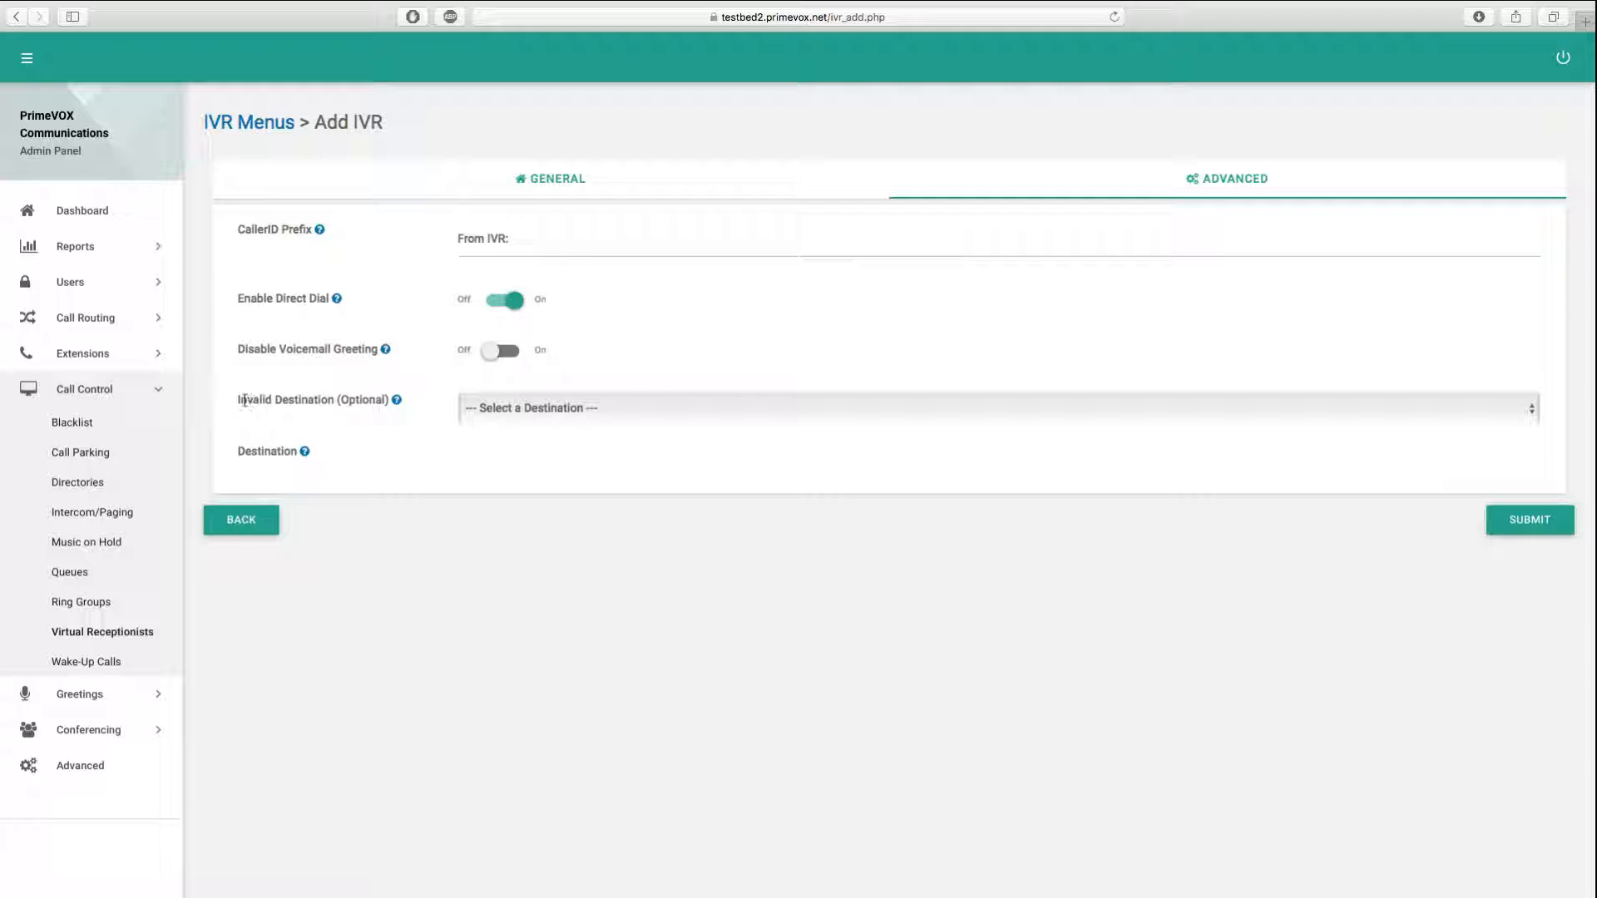
left_click_drag(235, 401, 384, 398)
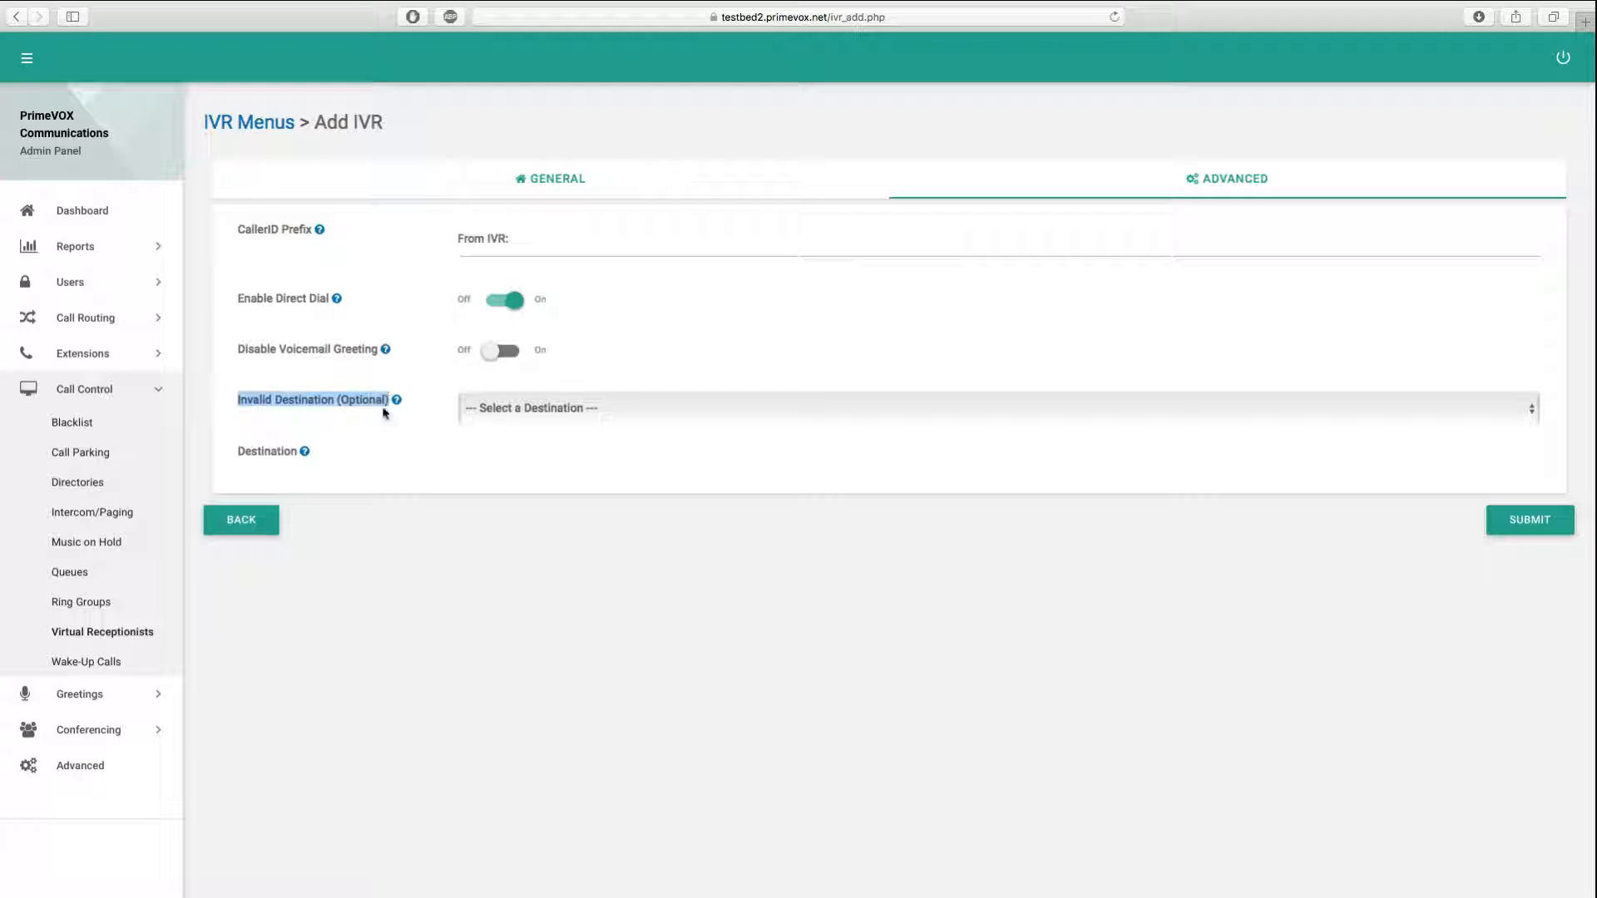
left_click(384, 414)
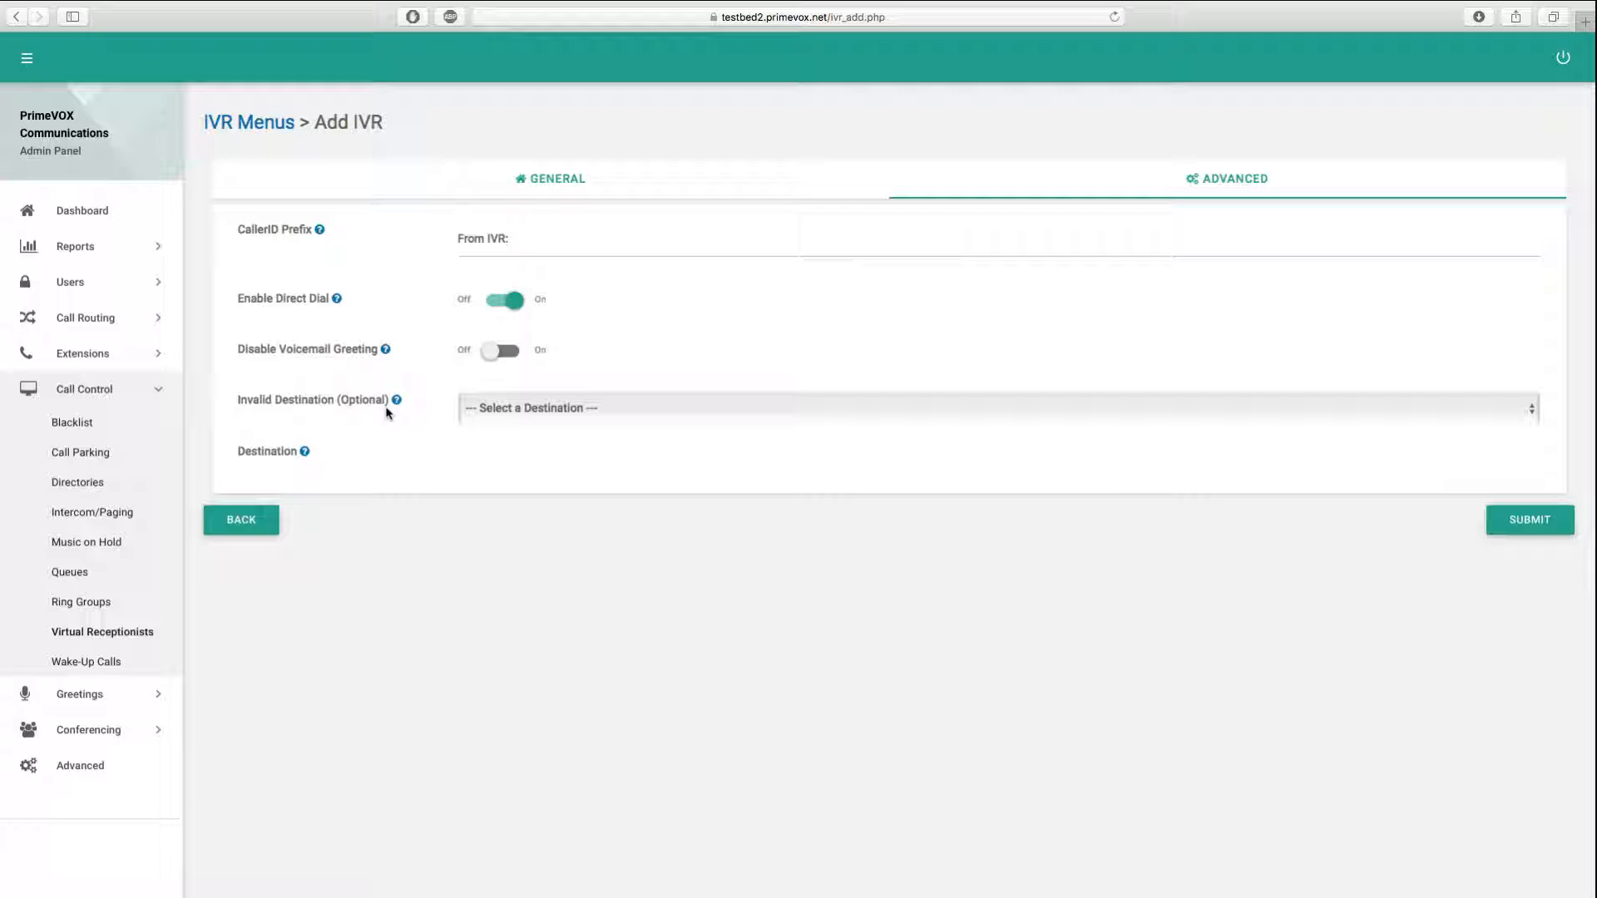
left_click(463, 410)
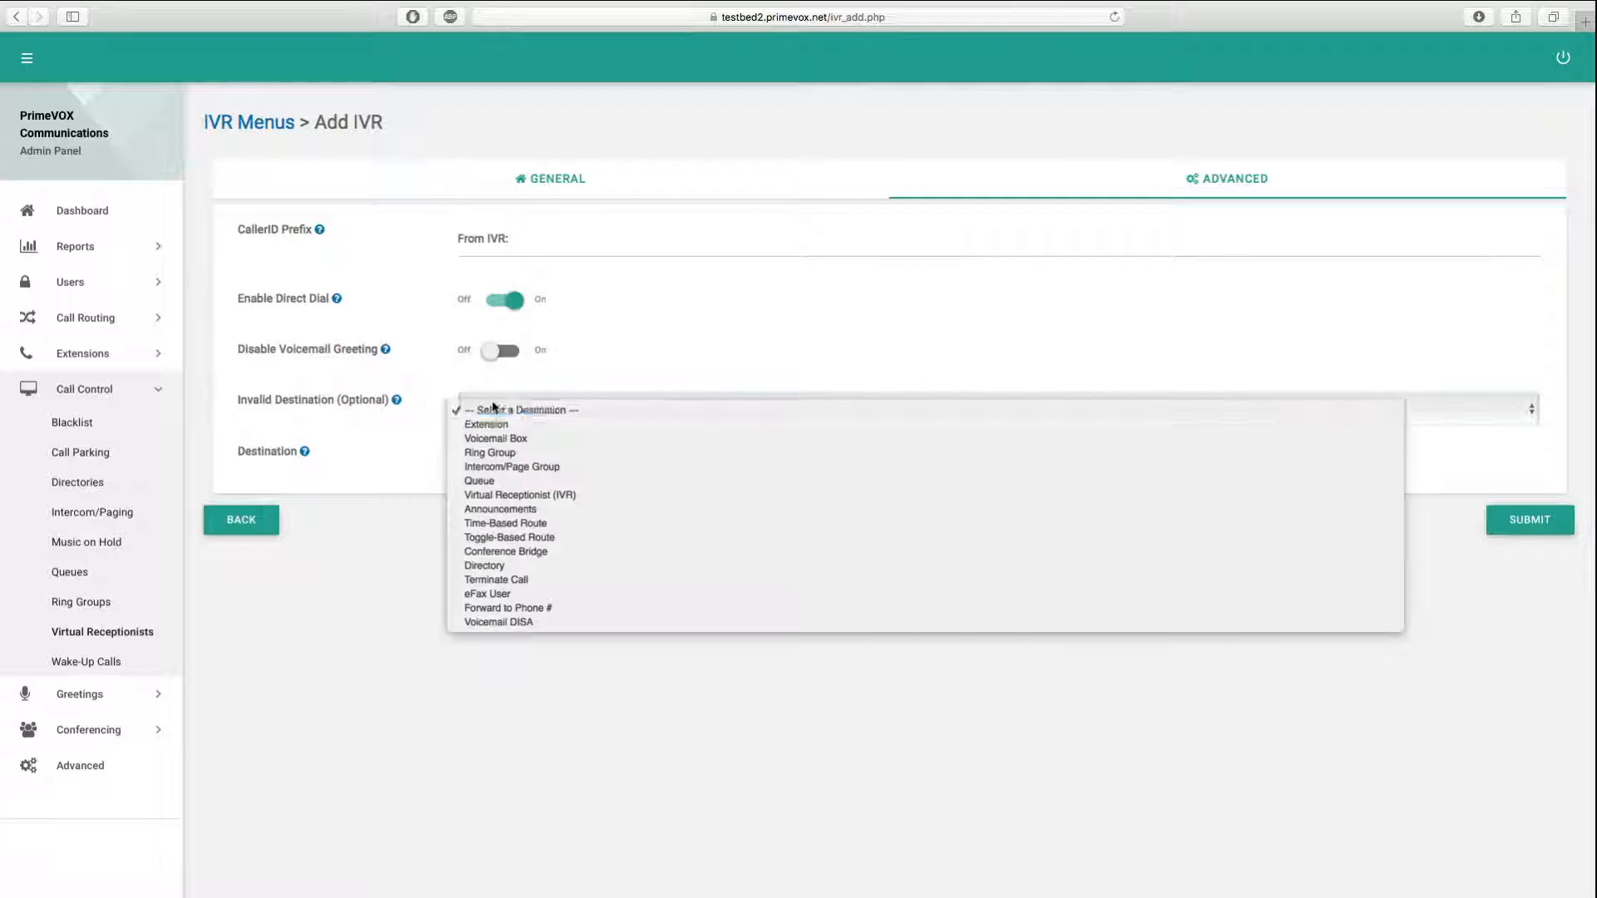
left_click(325, 469)
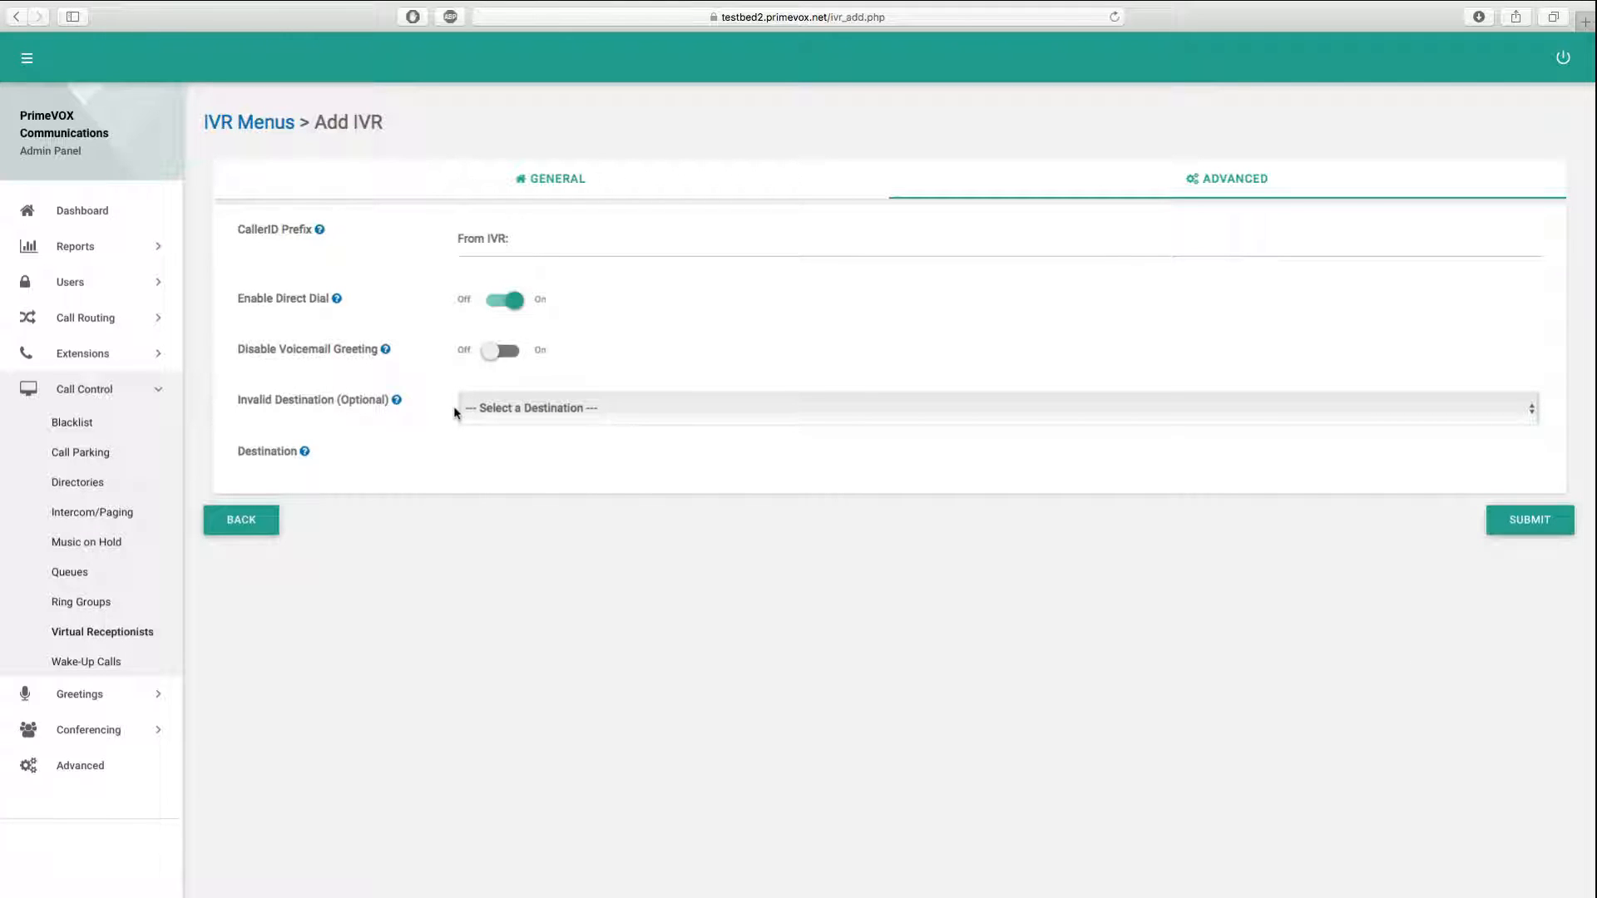
Submit the new IVR menu and open its key options for editing.
left_click(647, 186)
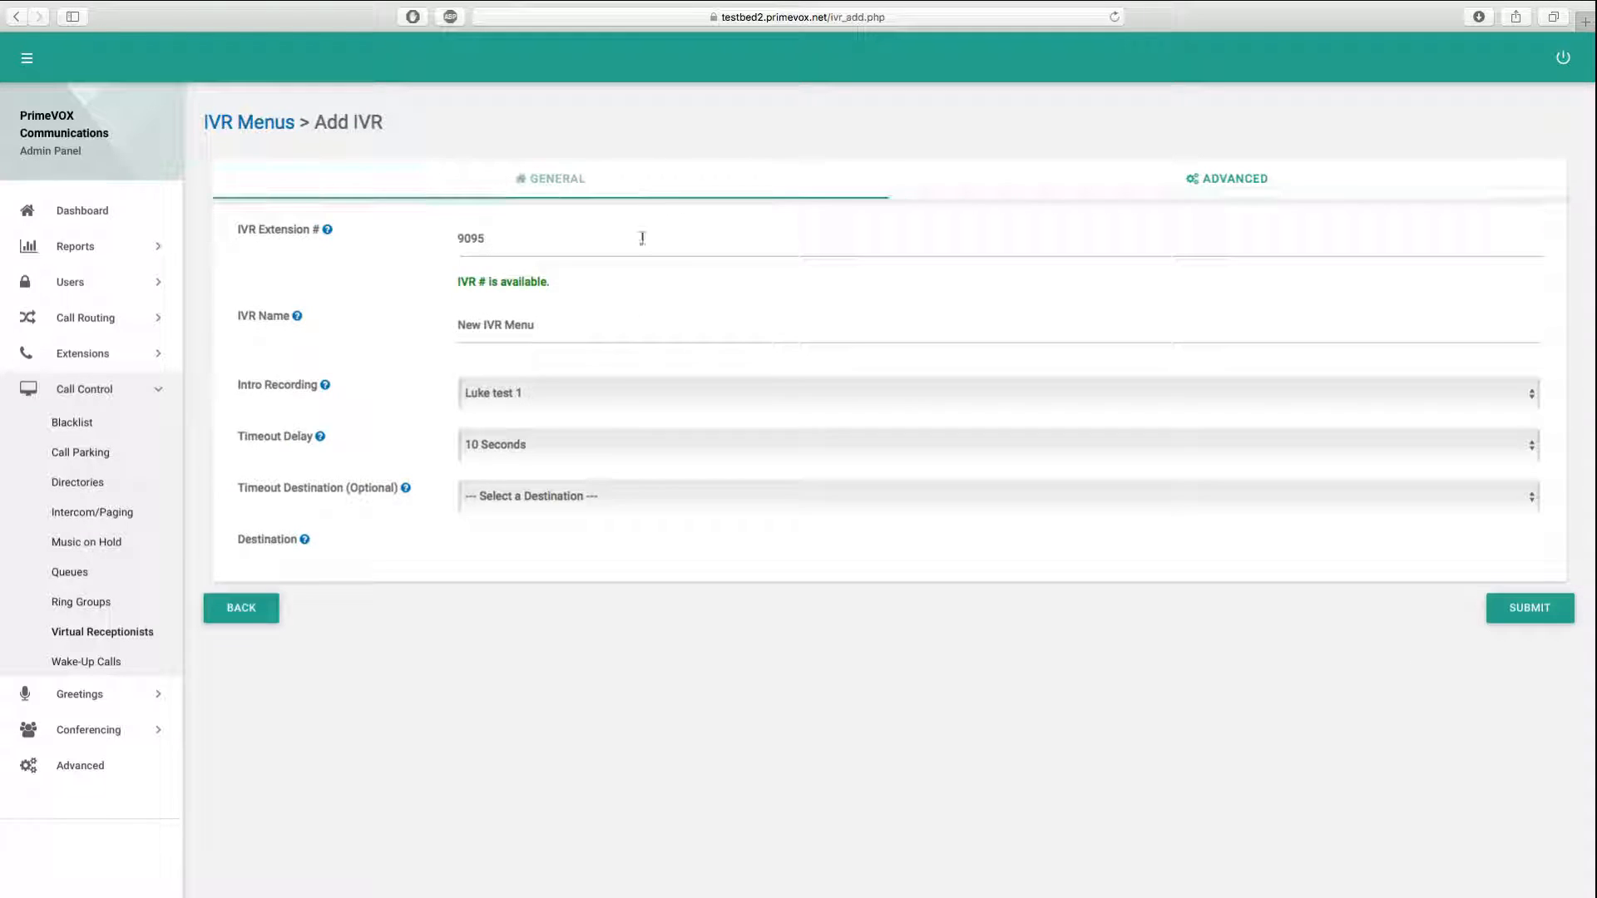
left_click(1531, 608)
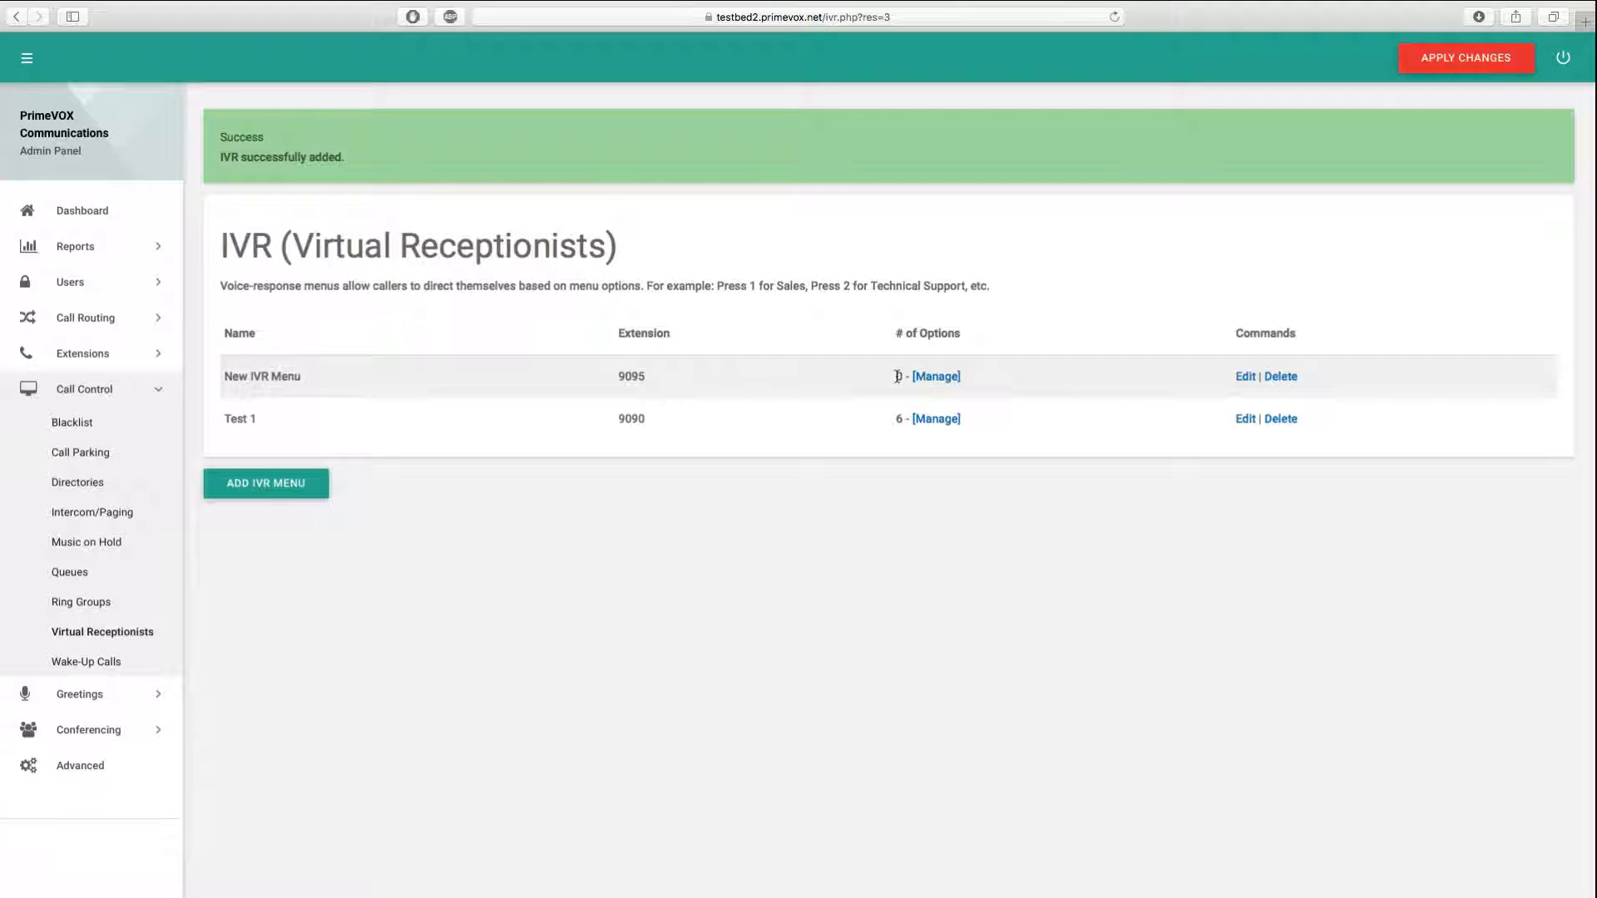
left_click(944, 380)
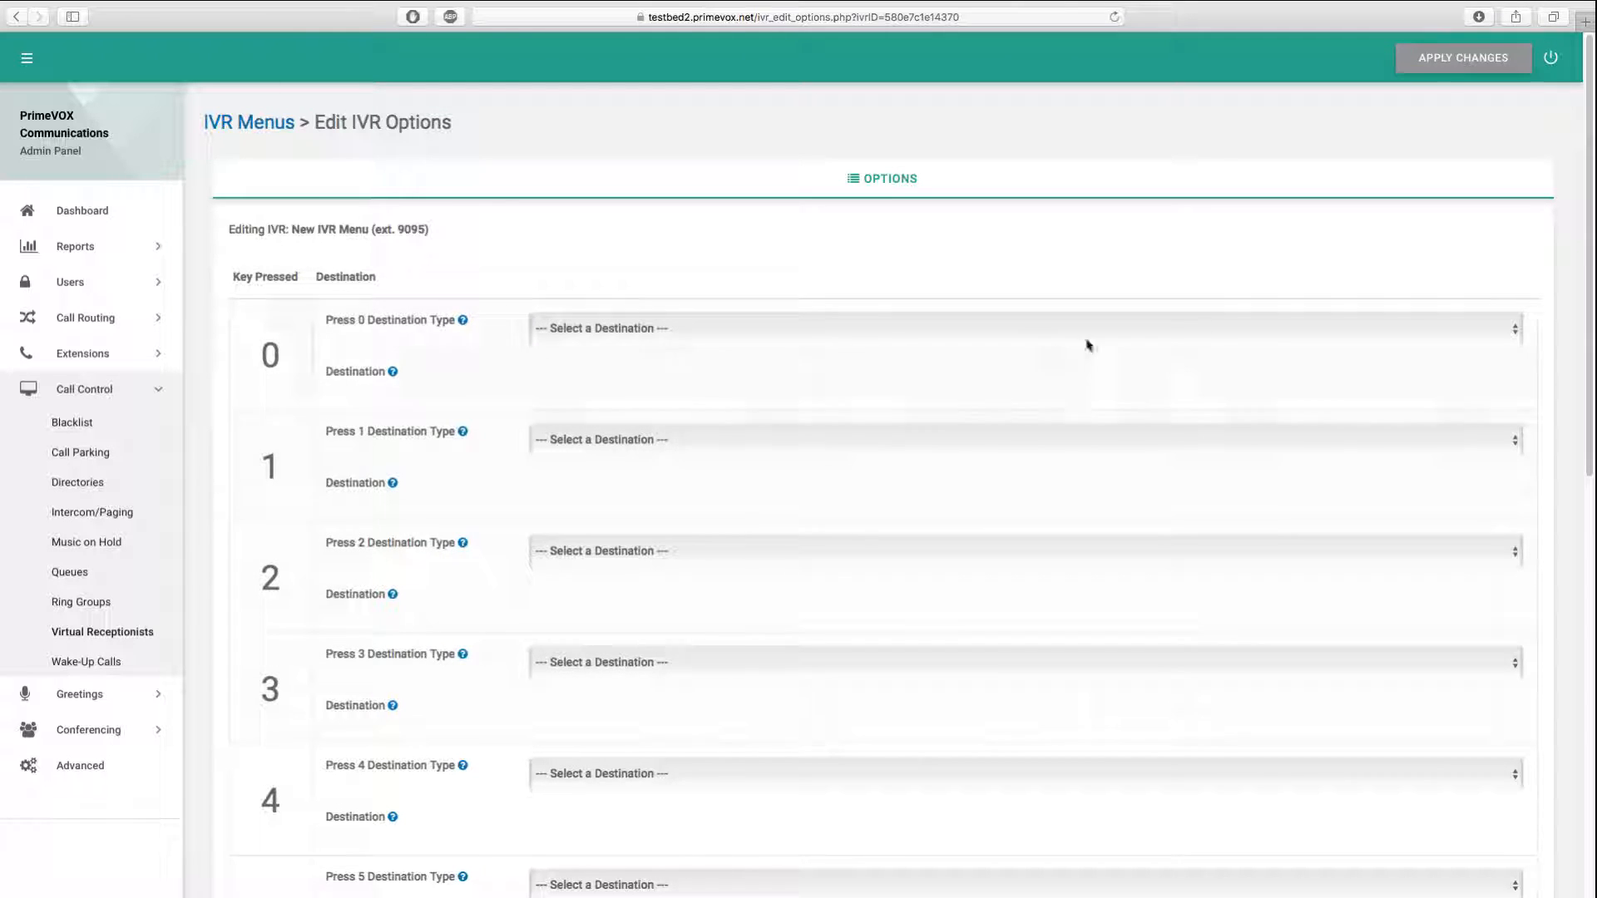
scroll(1569, 367, "down", 10)
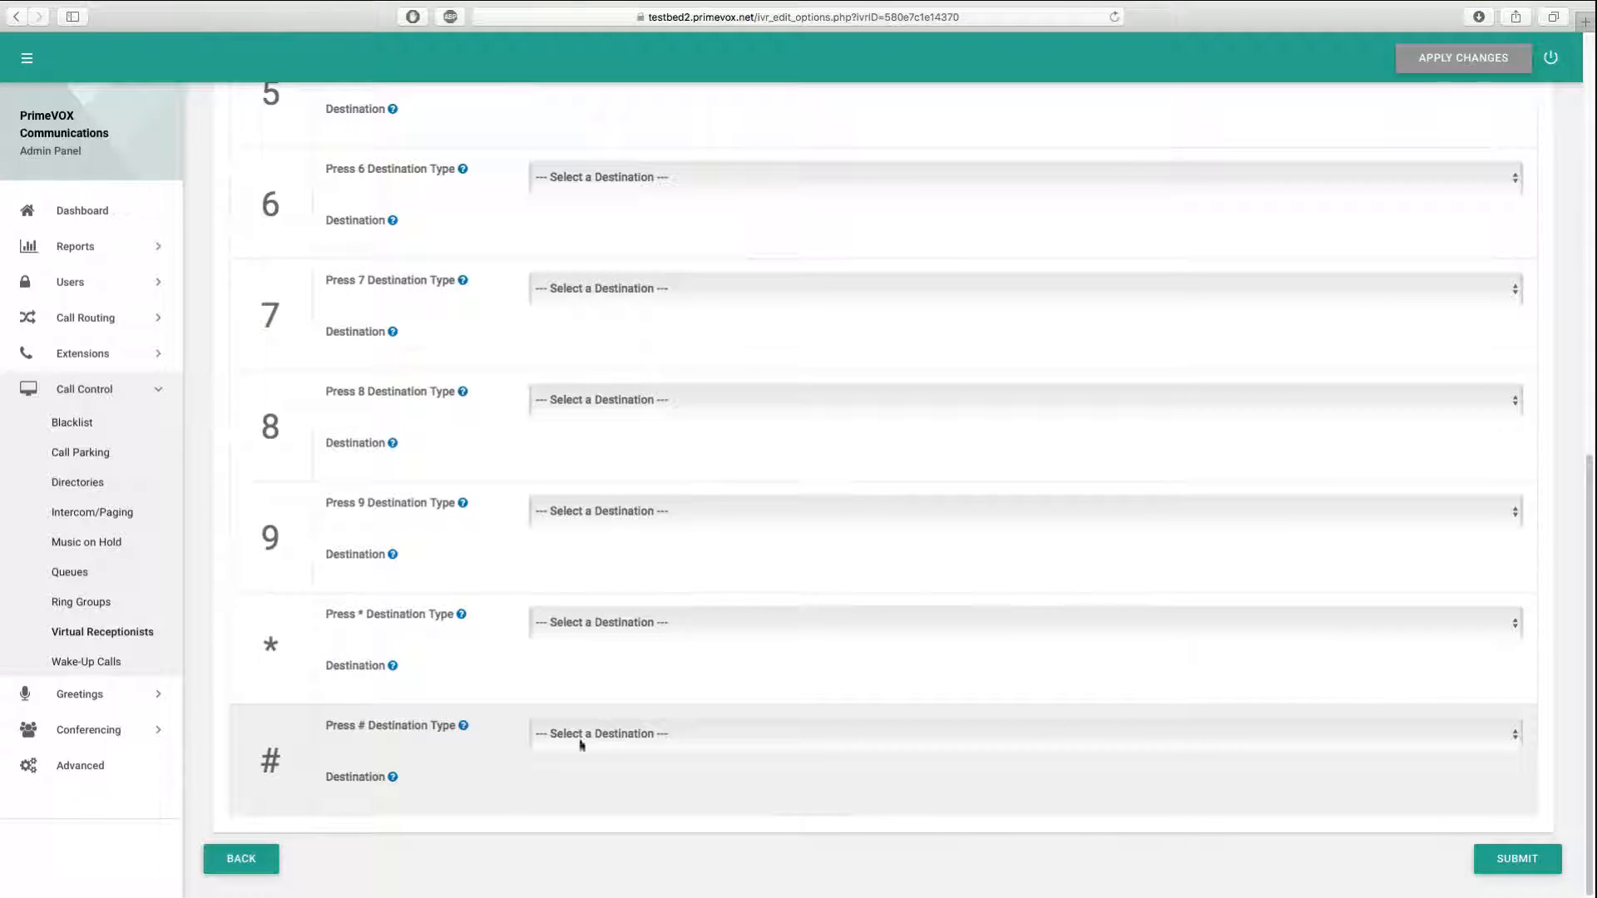
left_click_drag(1590, 748, 1590, 366)
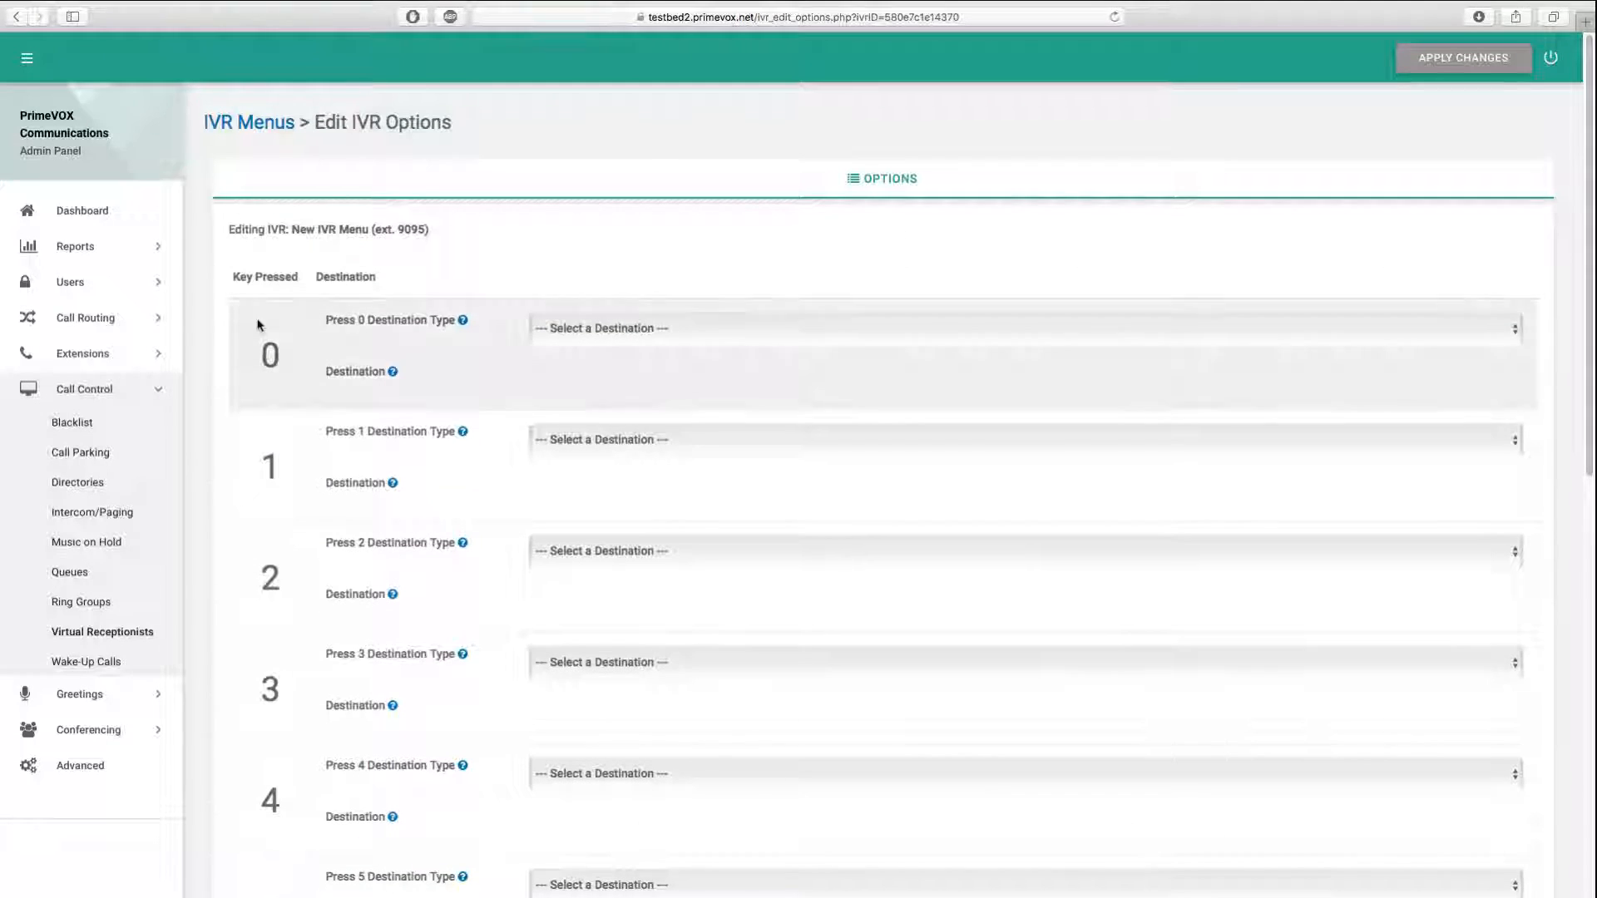
Route key 0 to Ring Group 242 - ringall and key 1 to extension 100.
left_click(571, 326)
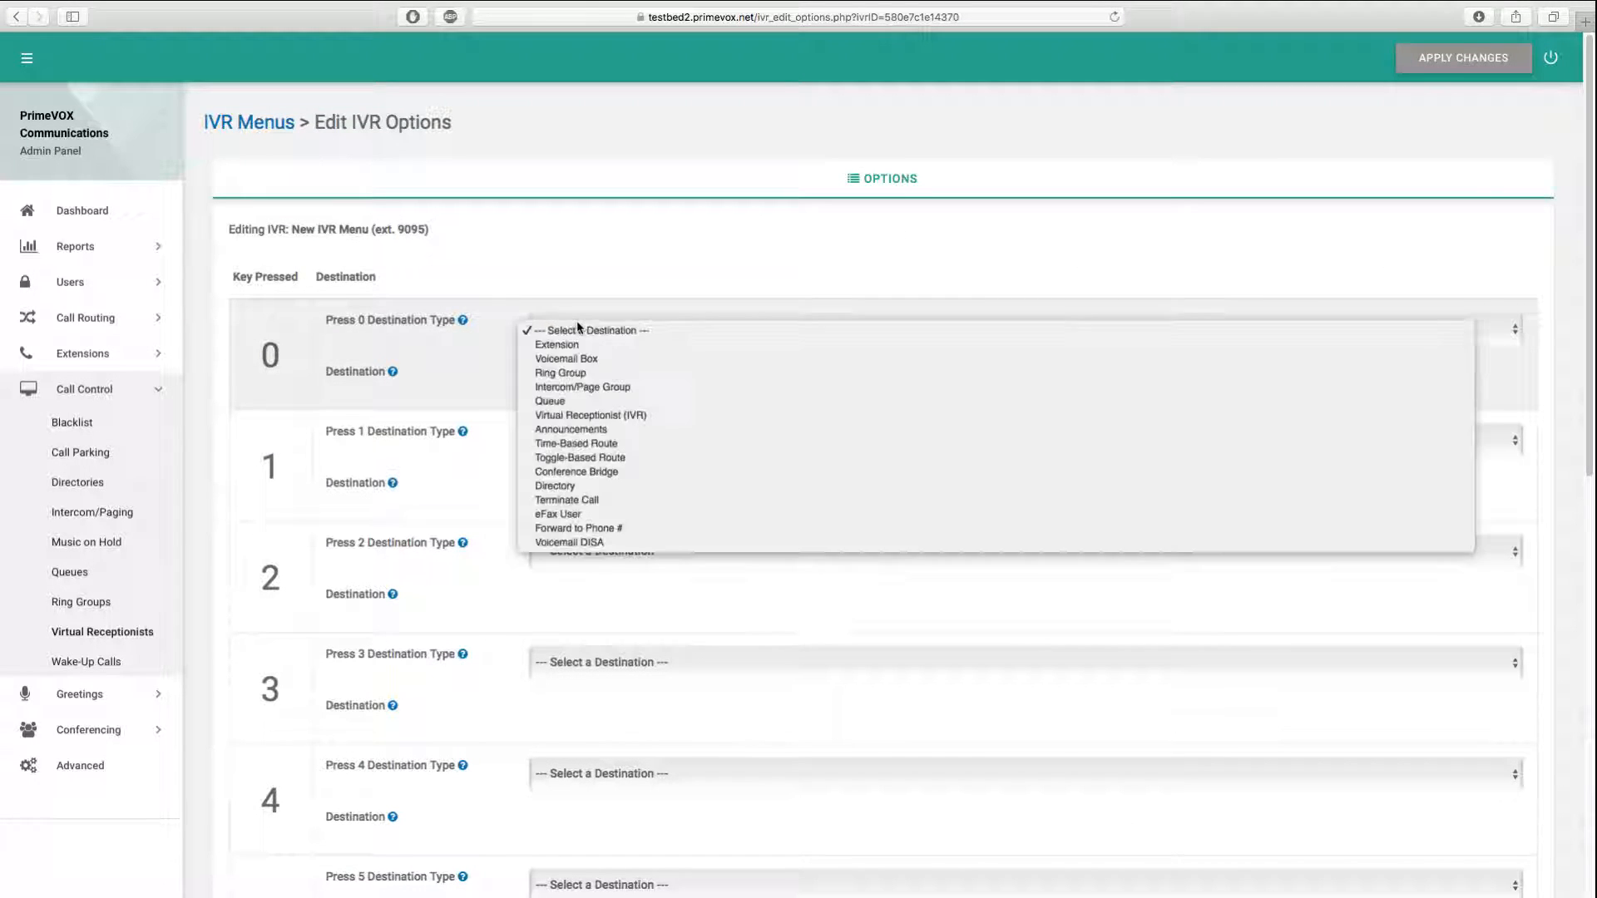
left_click(565, 373)
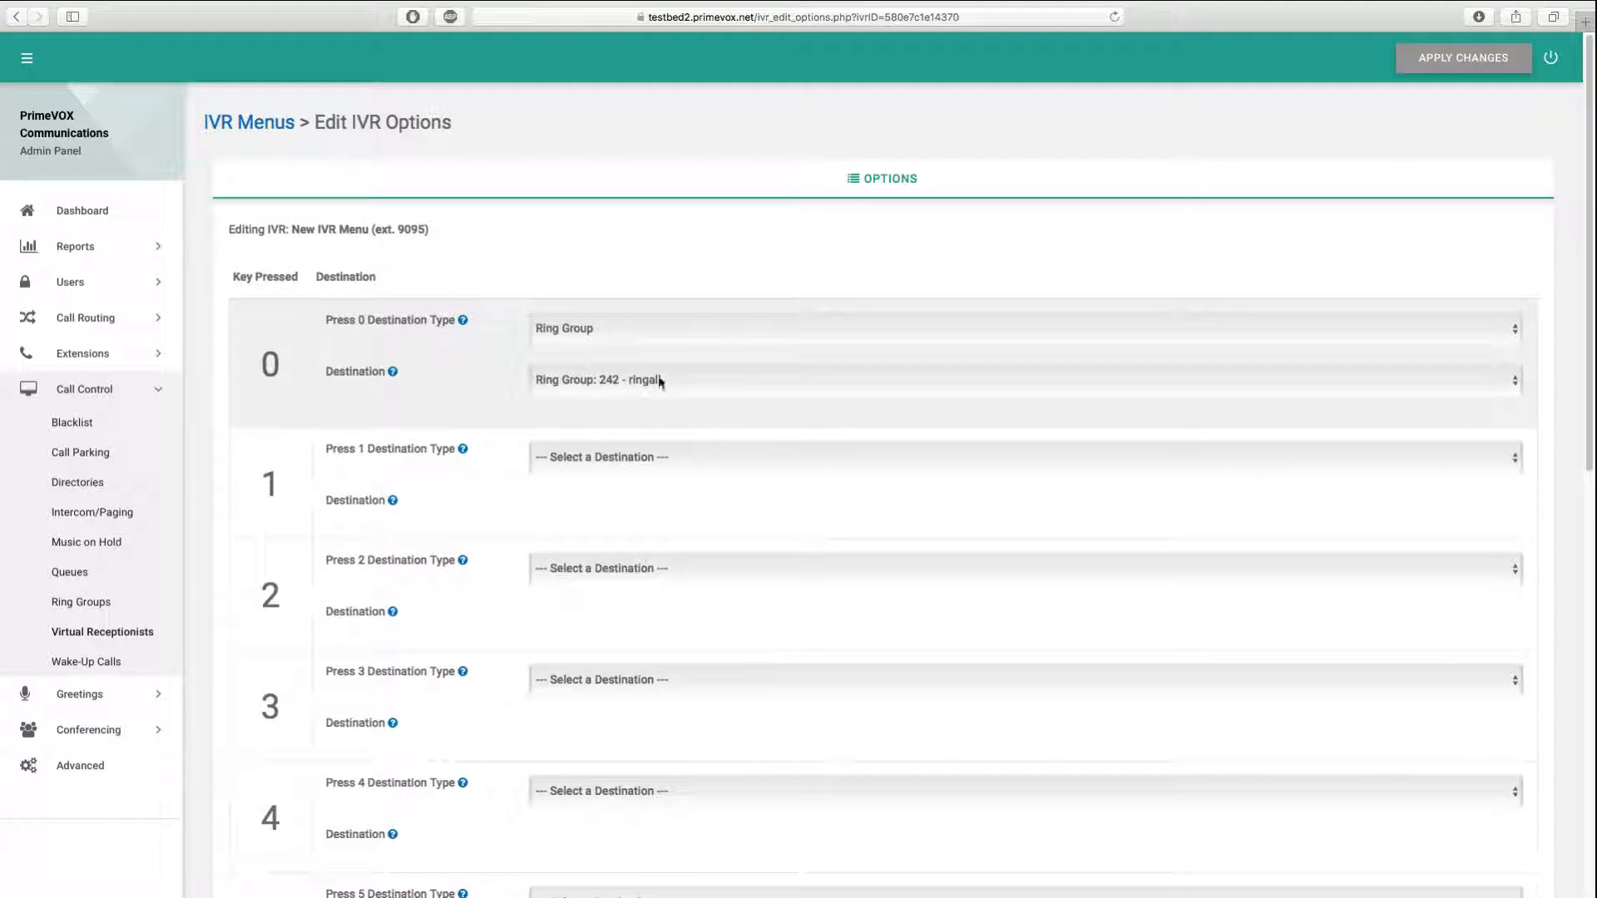
left_click(630, 456)
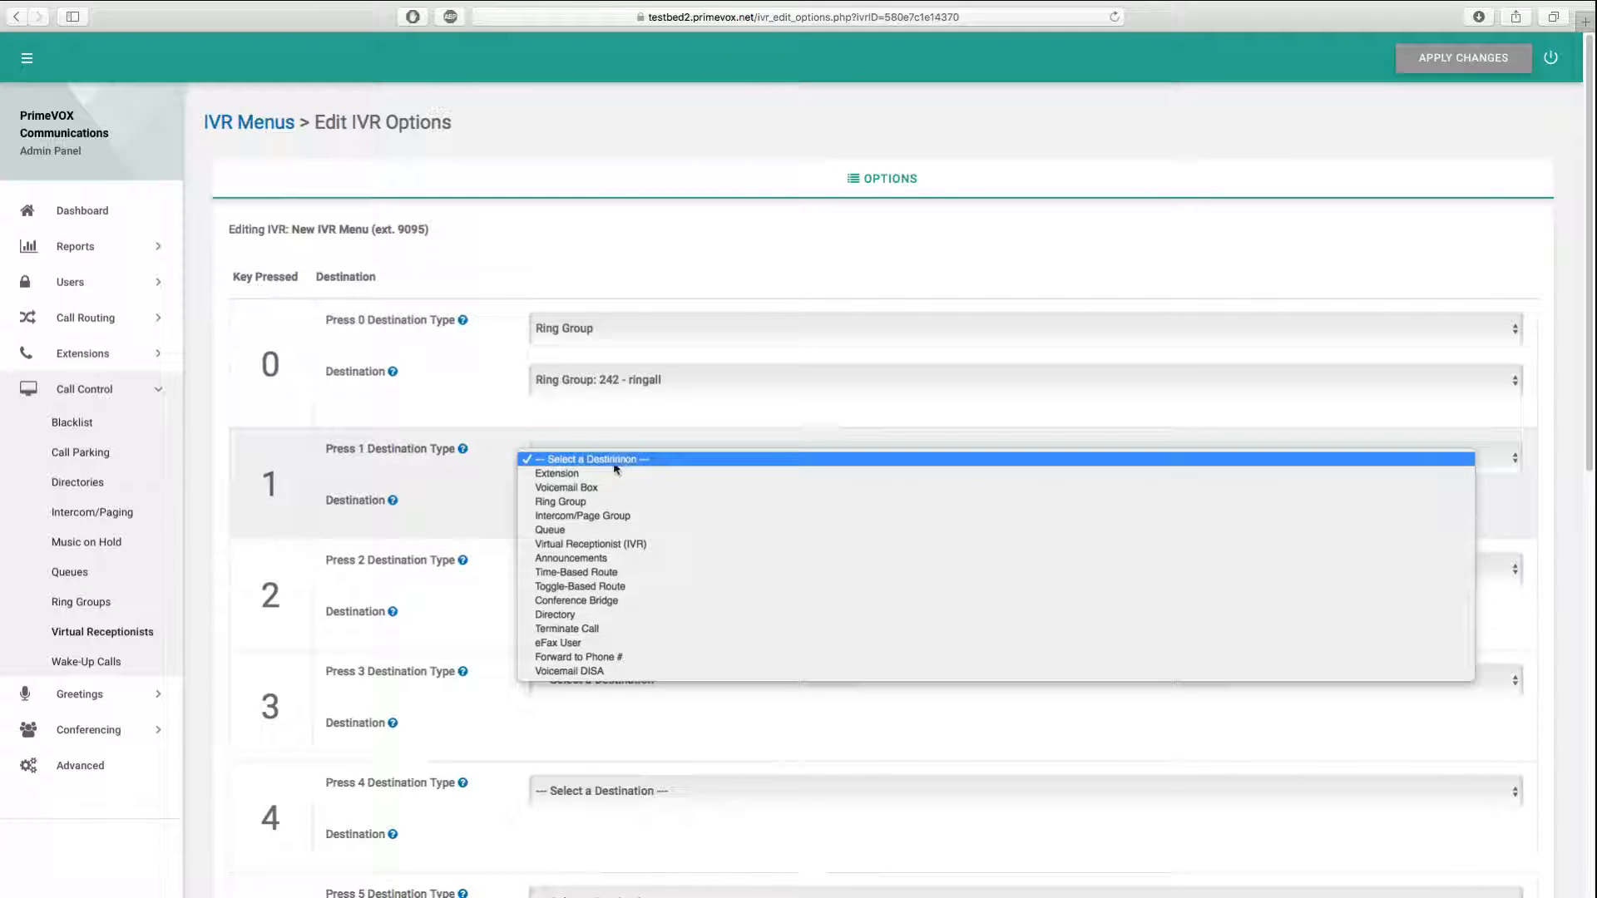
left_click(606, 476)
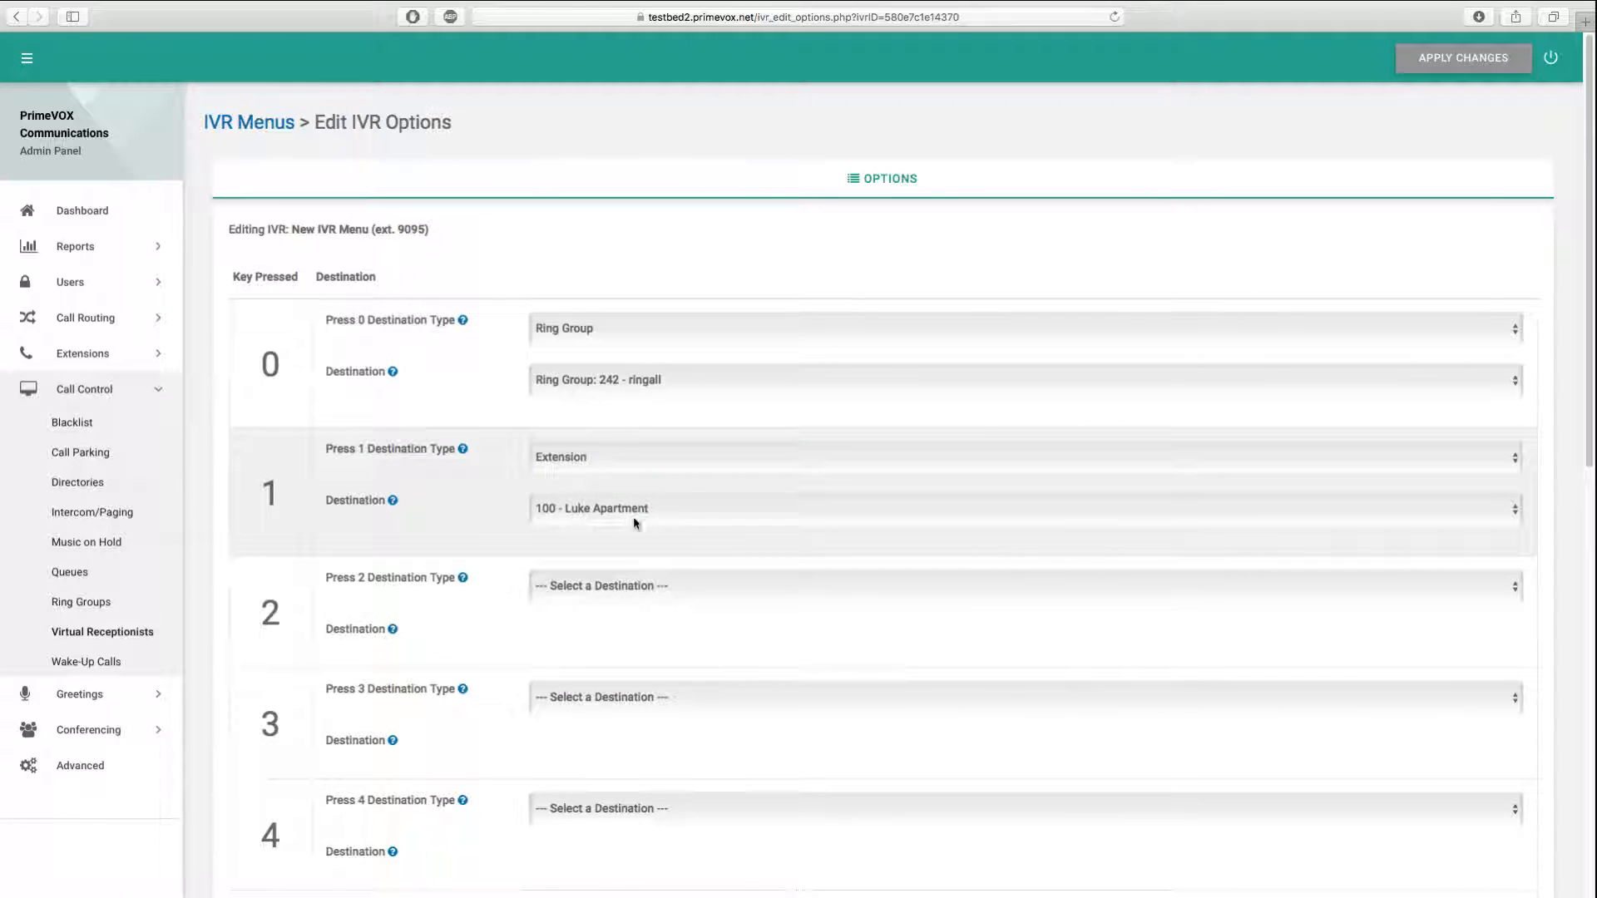
Route key 2 to extension 142 - Ext 142 and submit the key options of the new IVR menu.
left_click(582, 586)
left_click(631, 602)
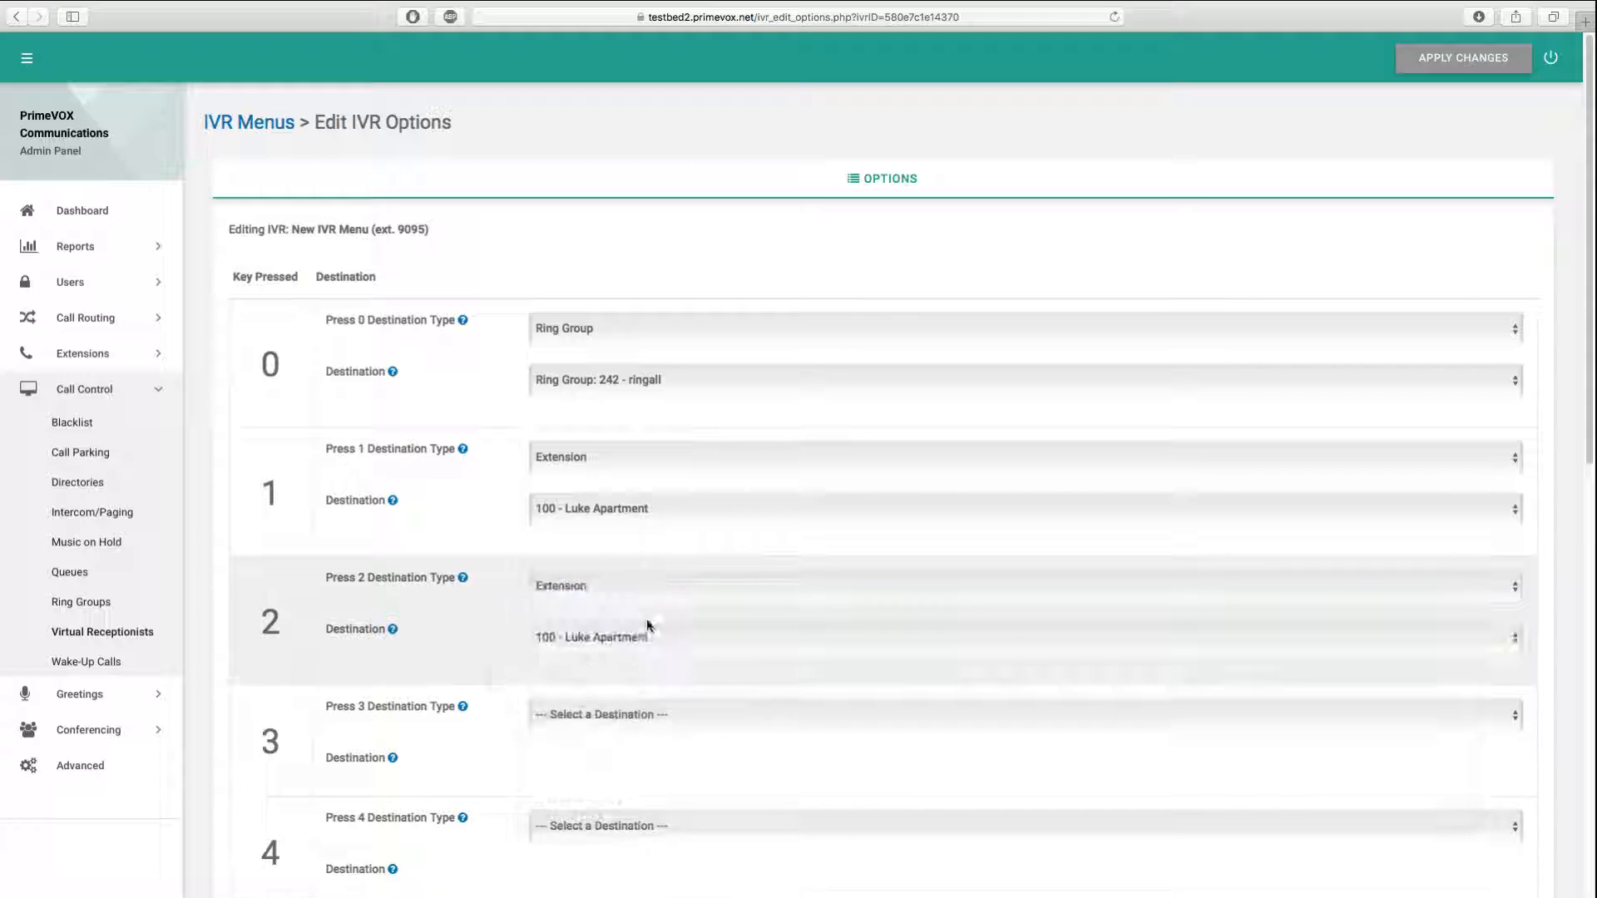
left_click(622, 639)
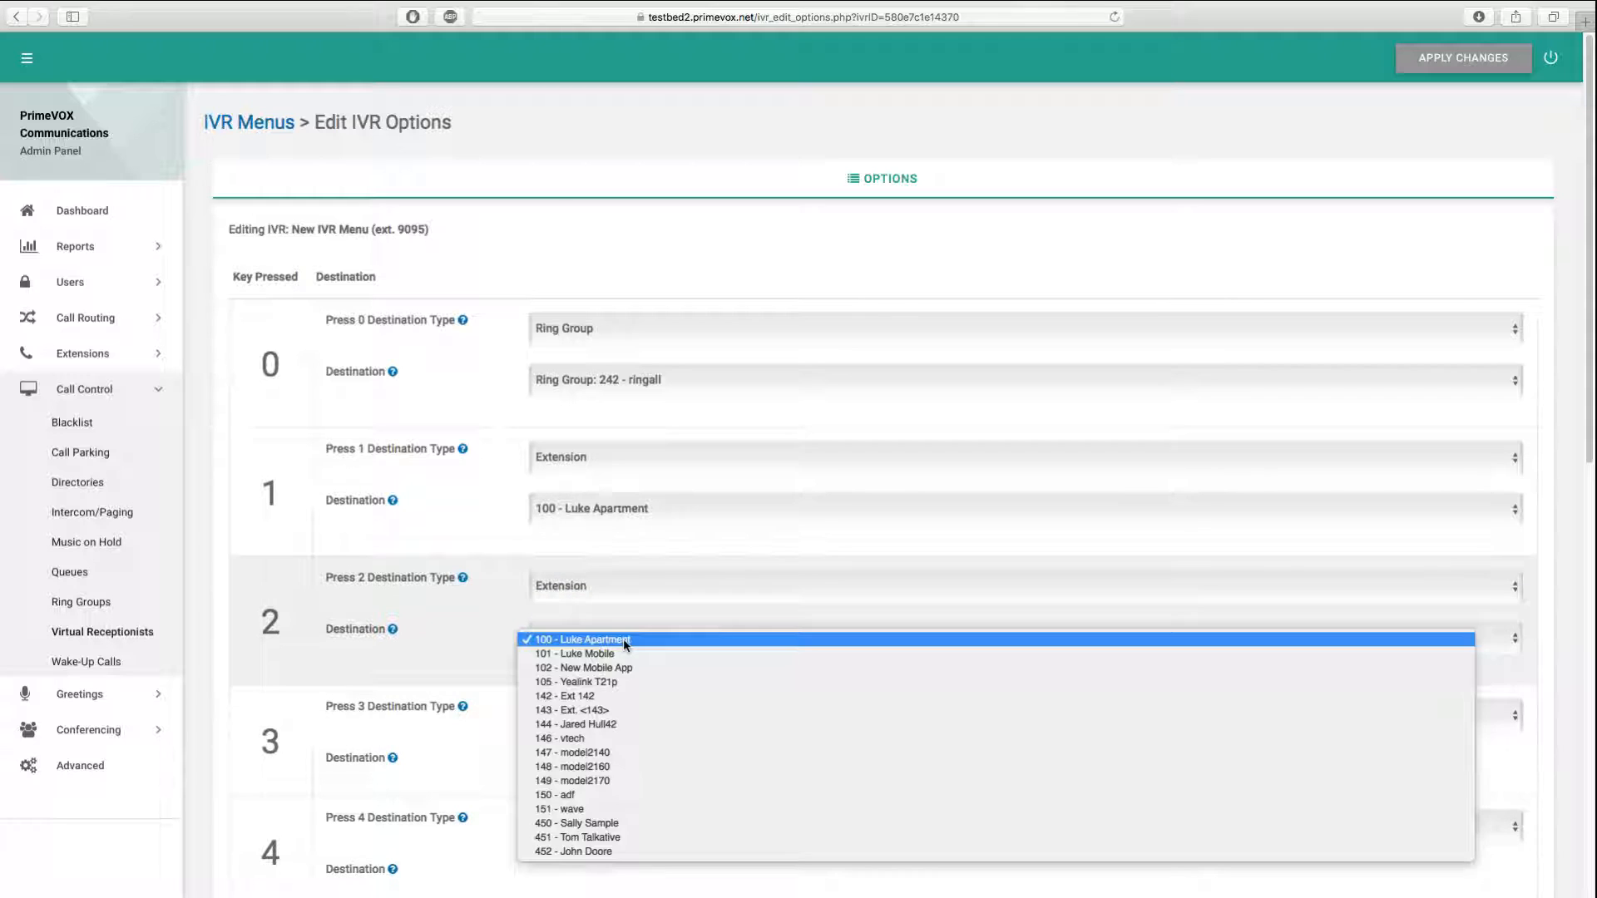
left_click(608, 708)
scroll(499, 665, "down", 2)
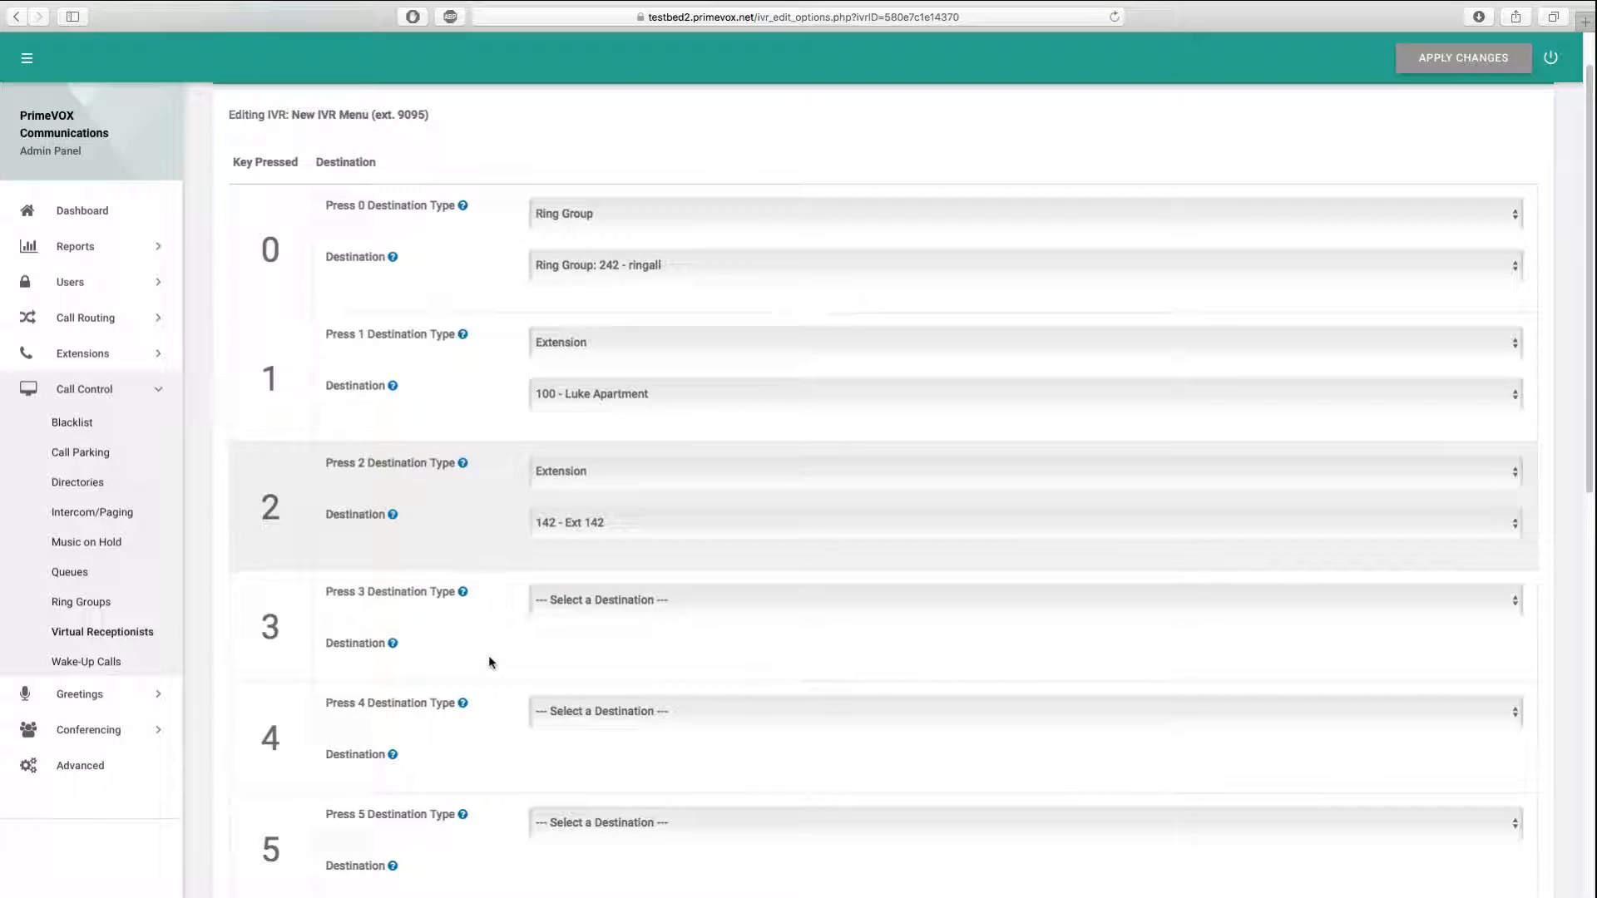
scroll(1588, 643, "down", 9)
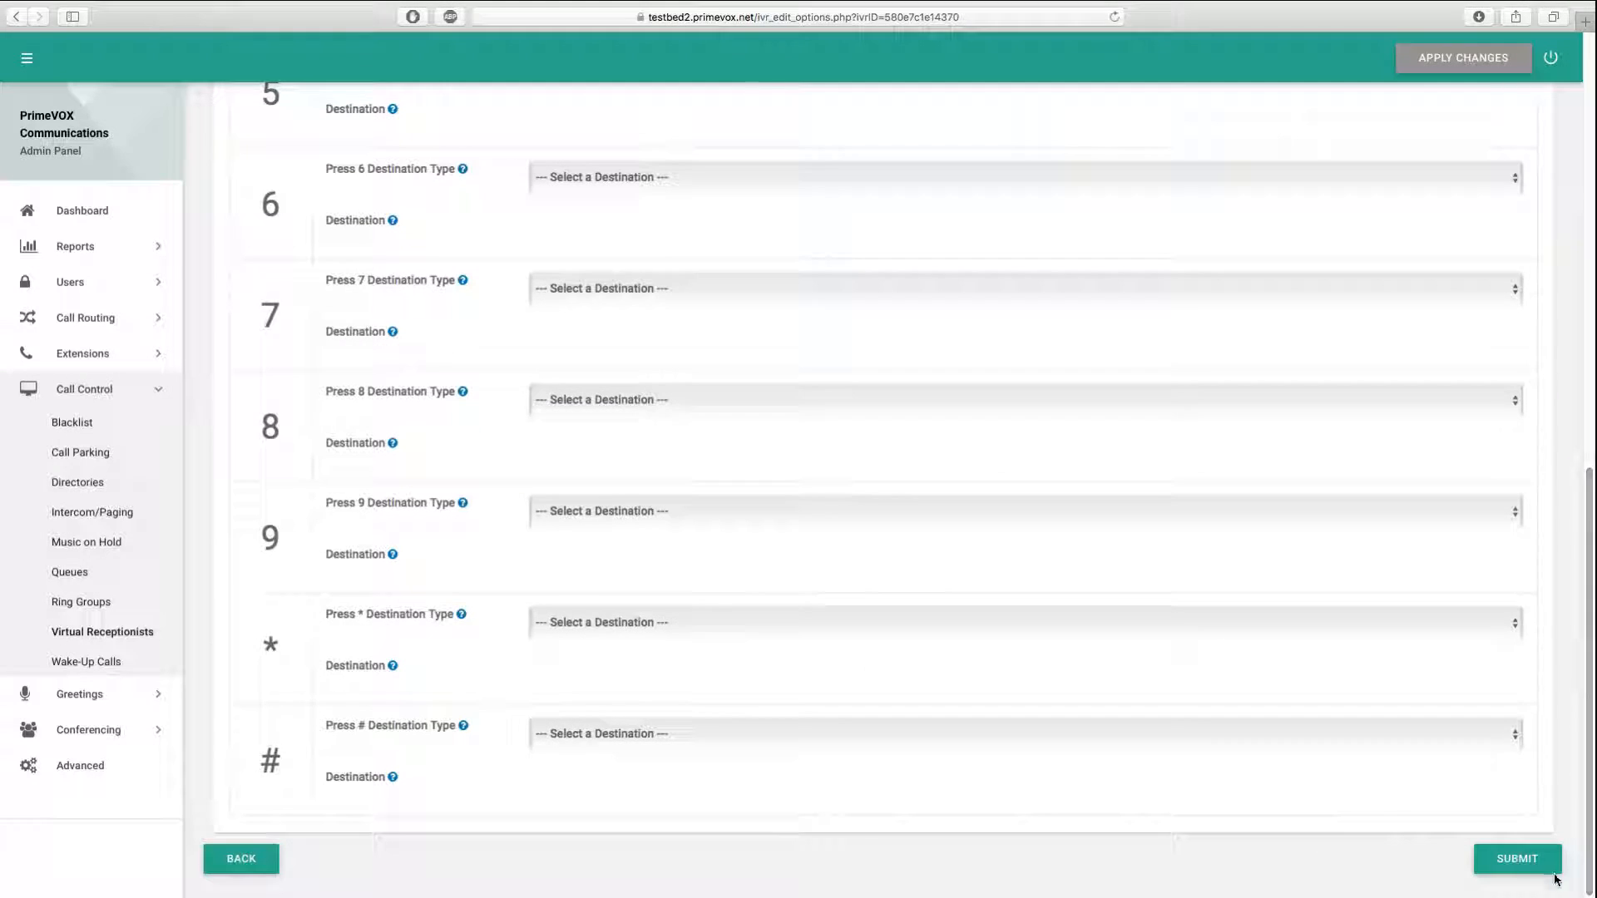
left_click(1519, 883)
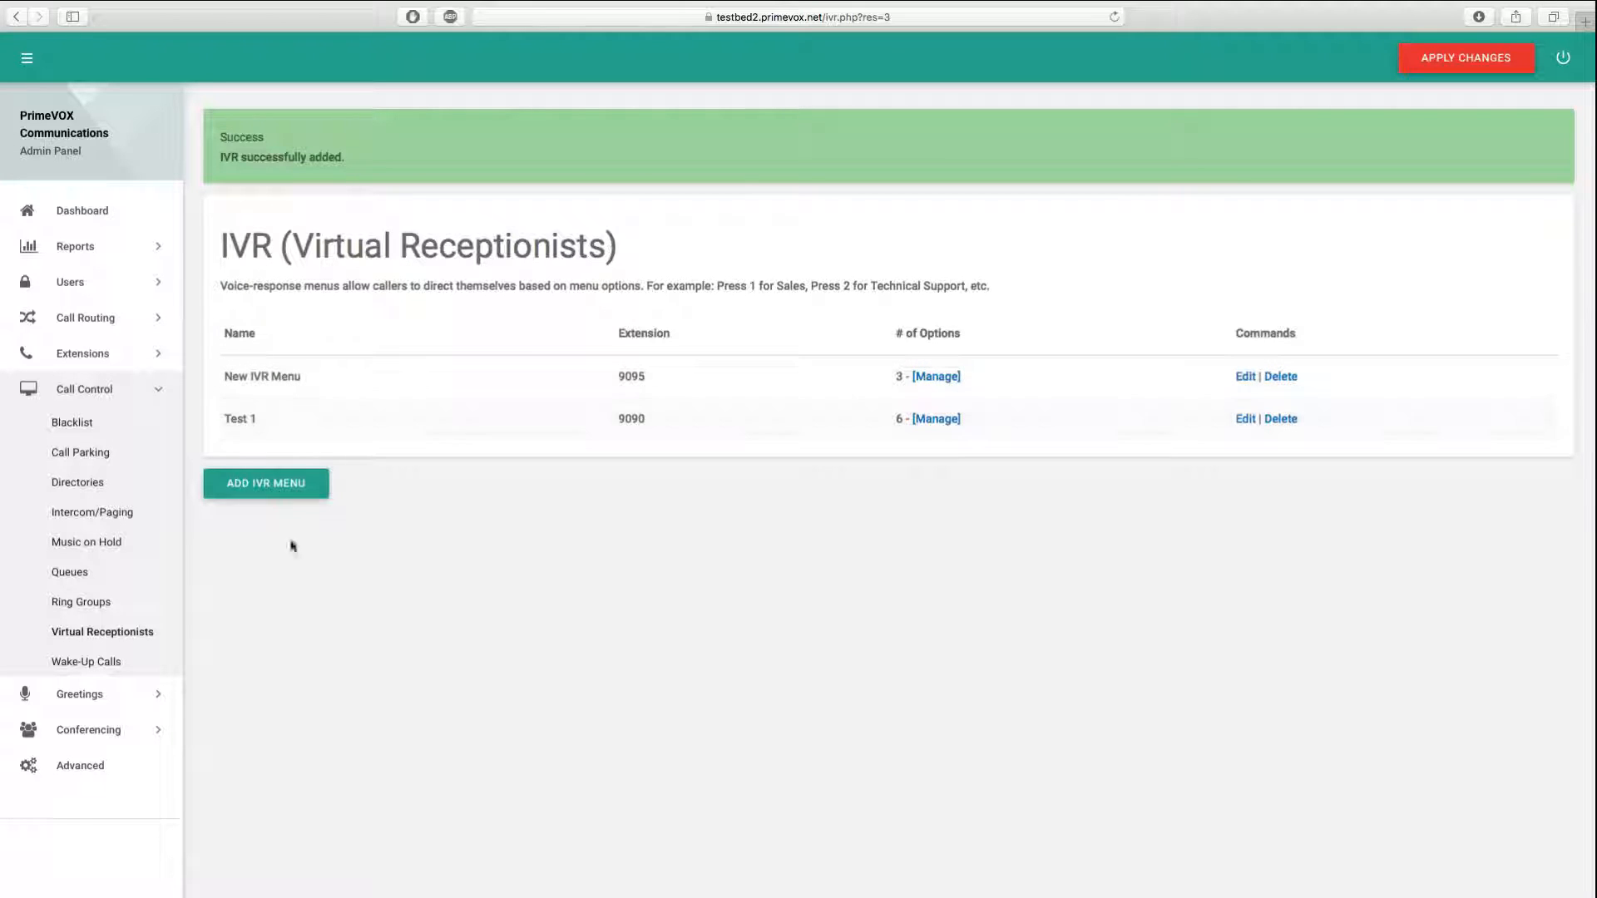
View the Recordings page under Greetings and apply the pending configuration changes.
left_click(108, 696)
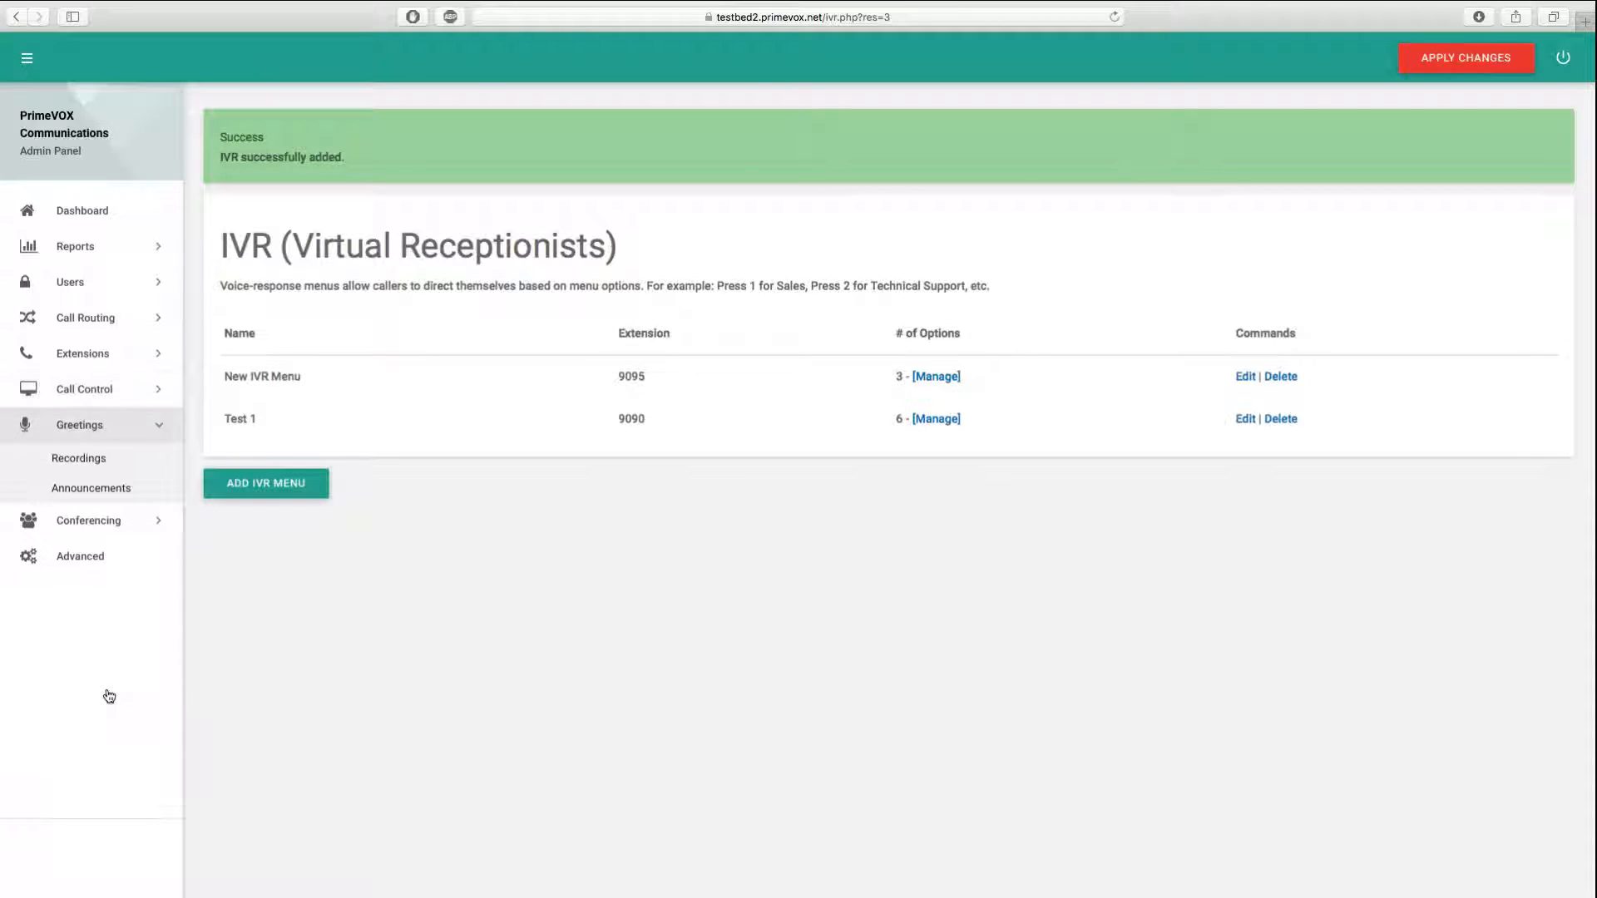
left_click(101, 457)
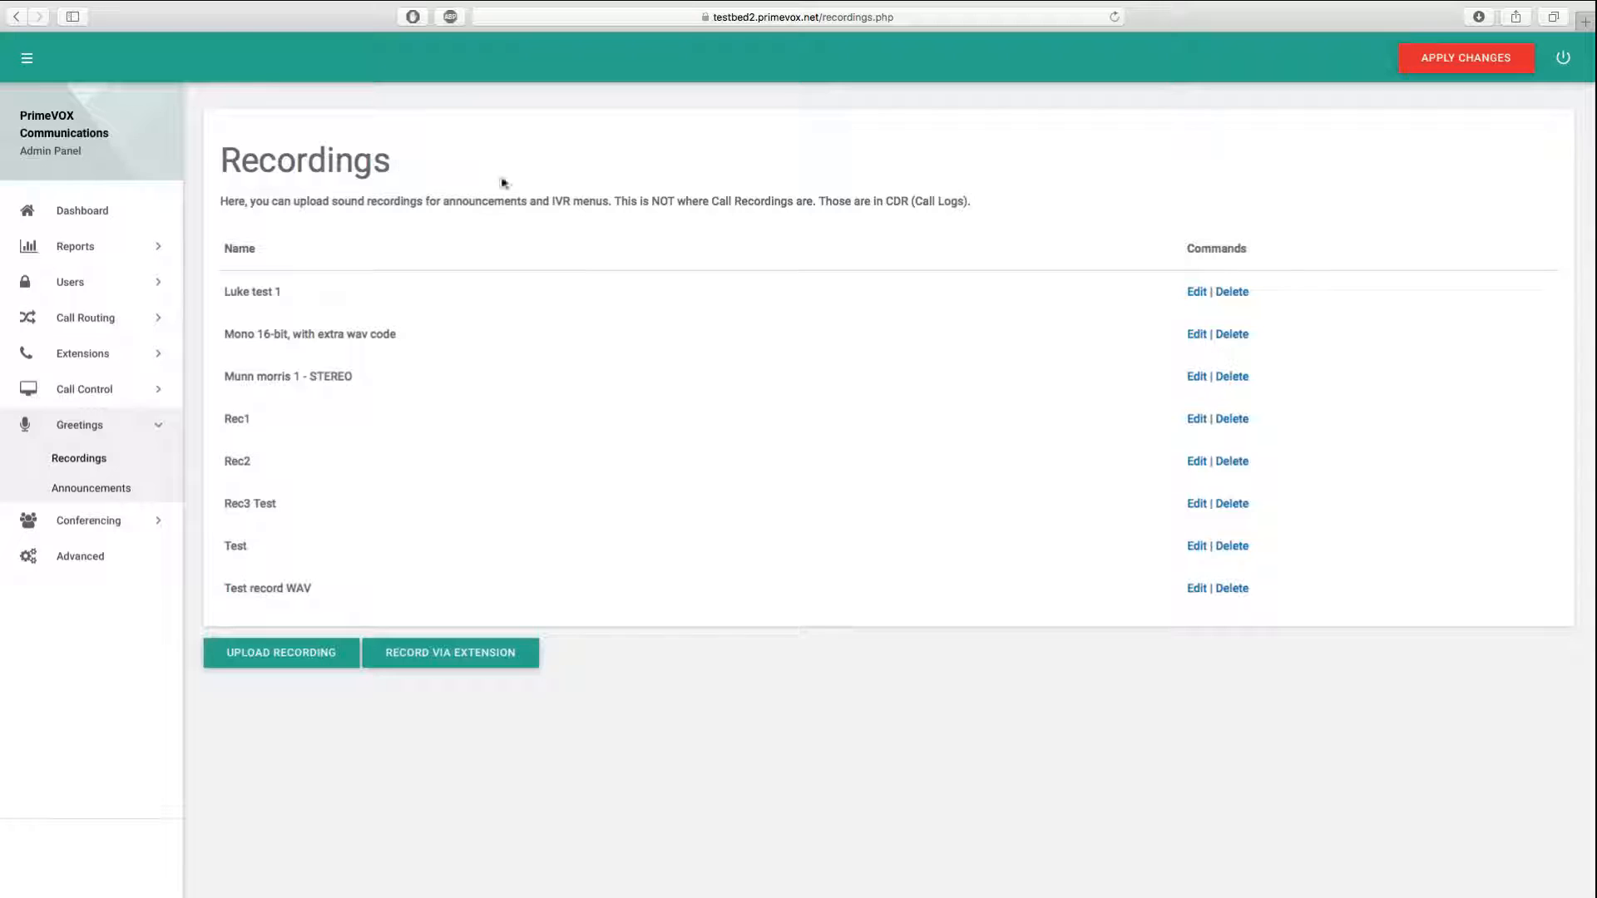
left_click(1470, 60)
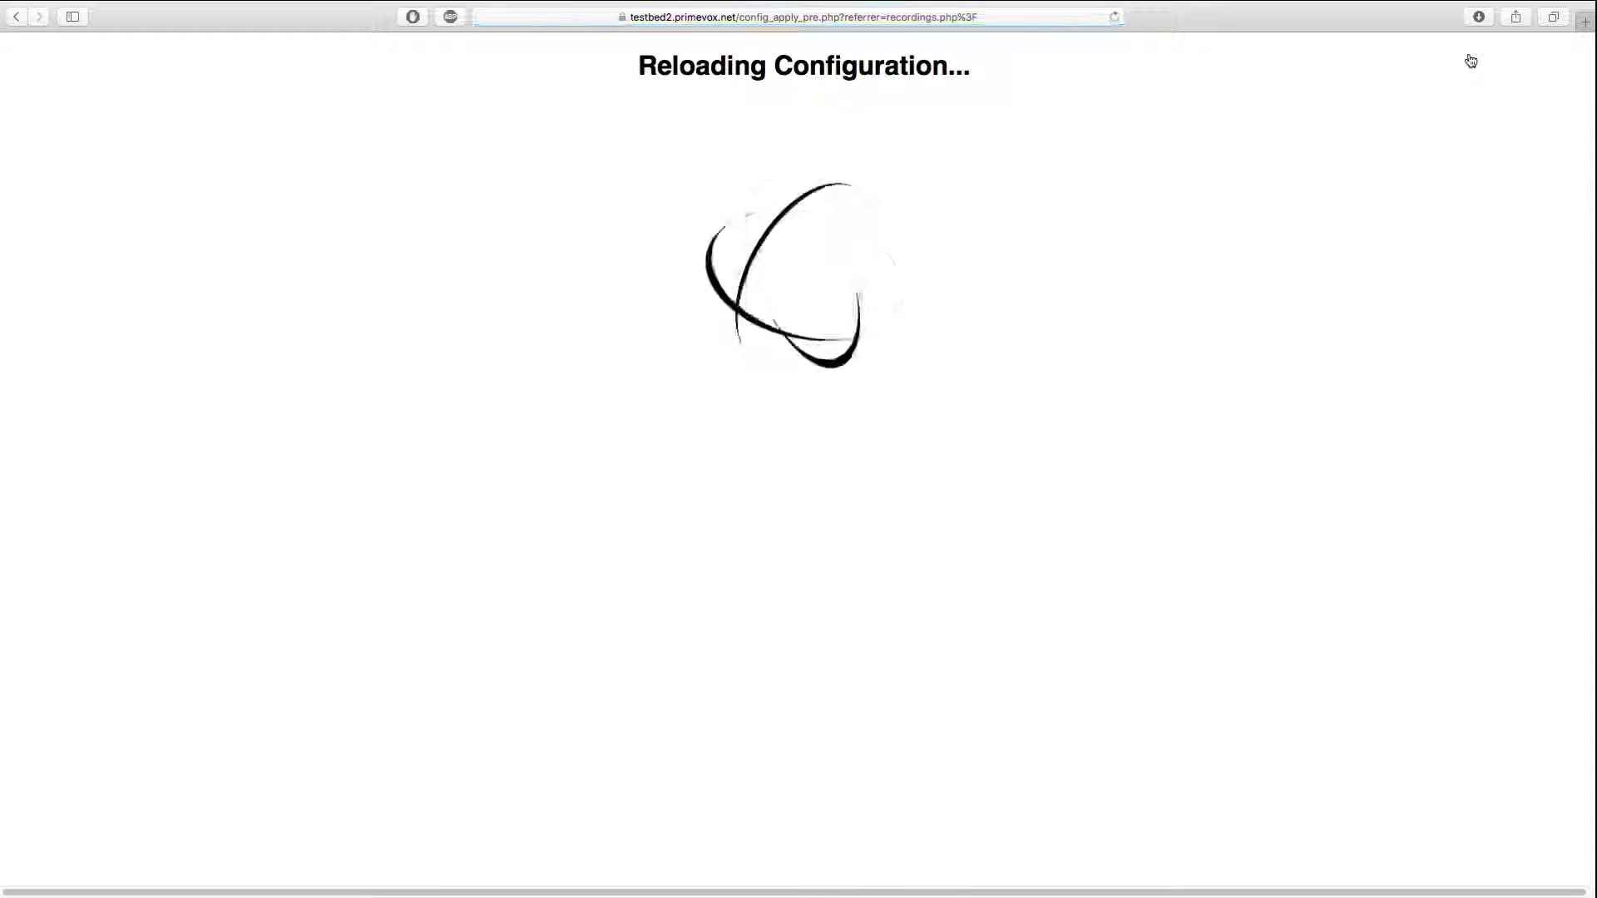